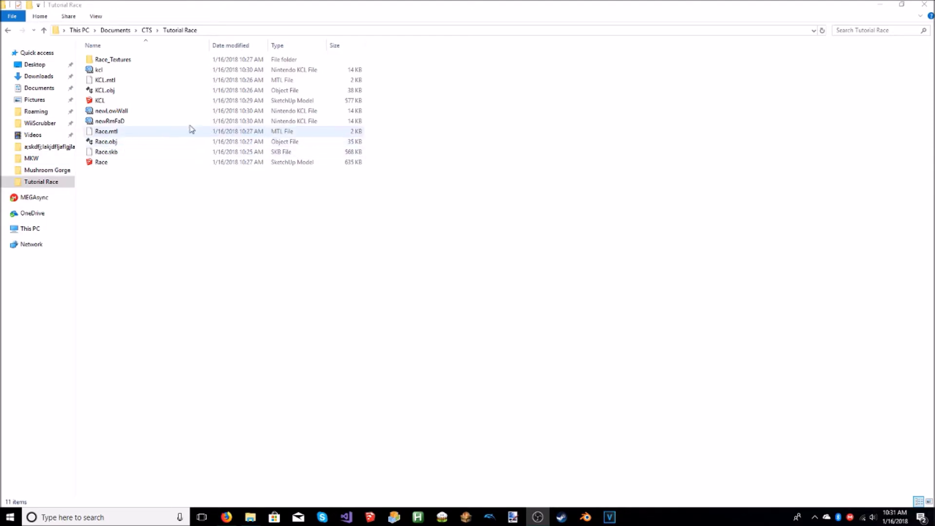
- Open the Race SketchUp model and delete its two dark green ground faces, keeping the rainbow road
{"action": "double_click", "coordinate": [110, 162]}
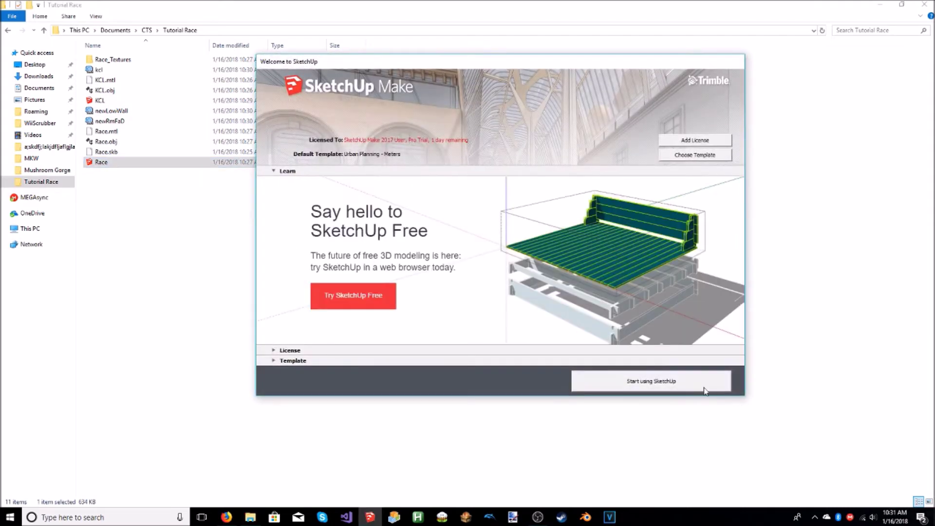
{"action": "left_click", "coordinate": [653, 381]}
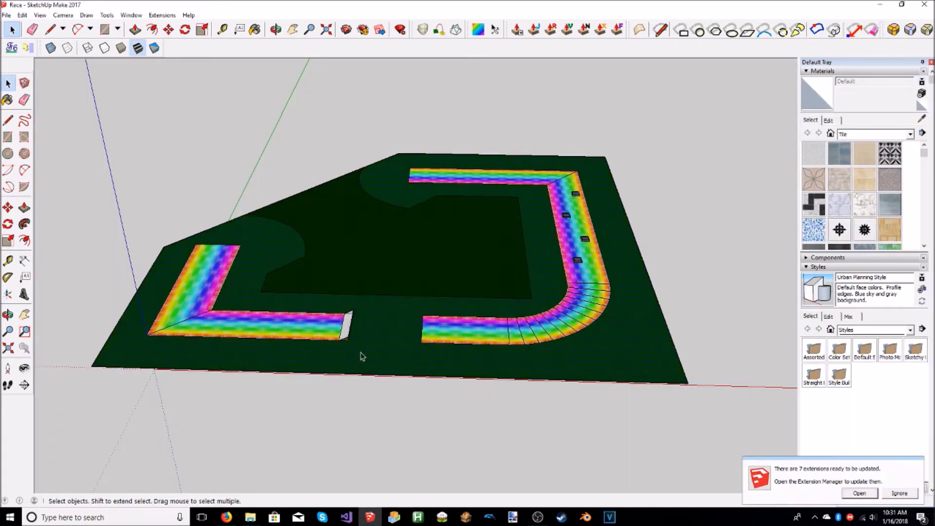
{"action": "left_click", "coordinate": [369, 351]}
{"action": "key", "text": "Delete"}
{"action": "left_click", "coordinate": [386, 267]}
{"action": "key", "text": "Delete"}
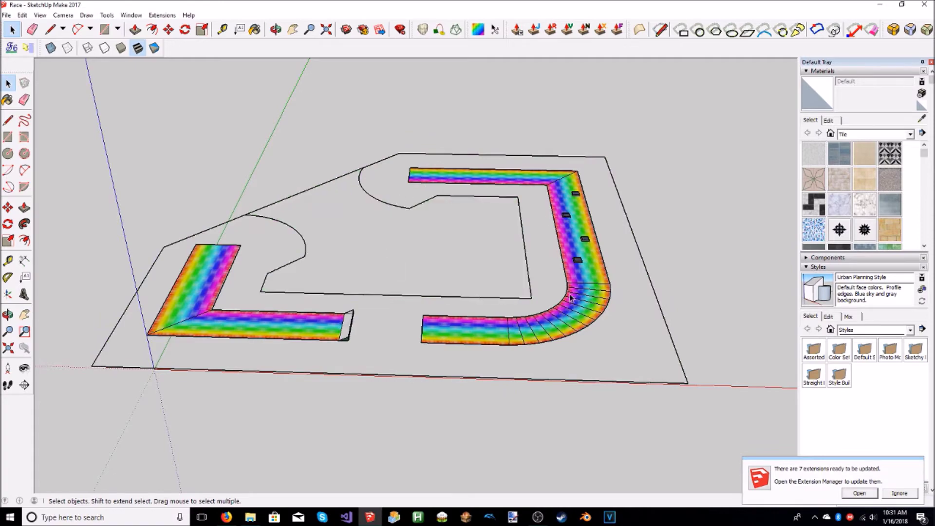
- Export the road-only model as an OBJ named Map without converting textures to PNG, and close SketchUp without saving
{"action": "middle_click_drag", "start_coordinate": [571, 298], "coordinate": [282, 326]}
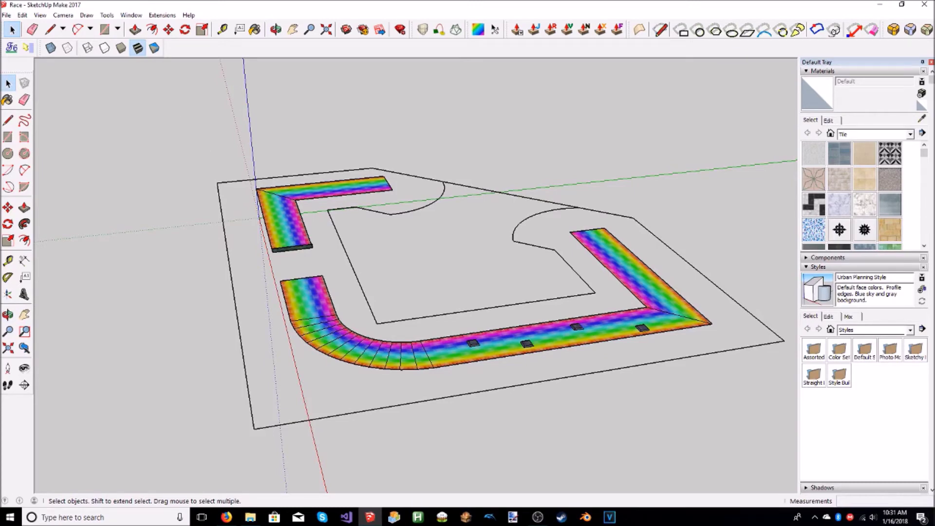
{"action": "left_click", "coordinate": [7, 15]}
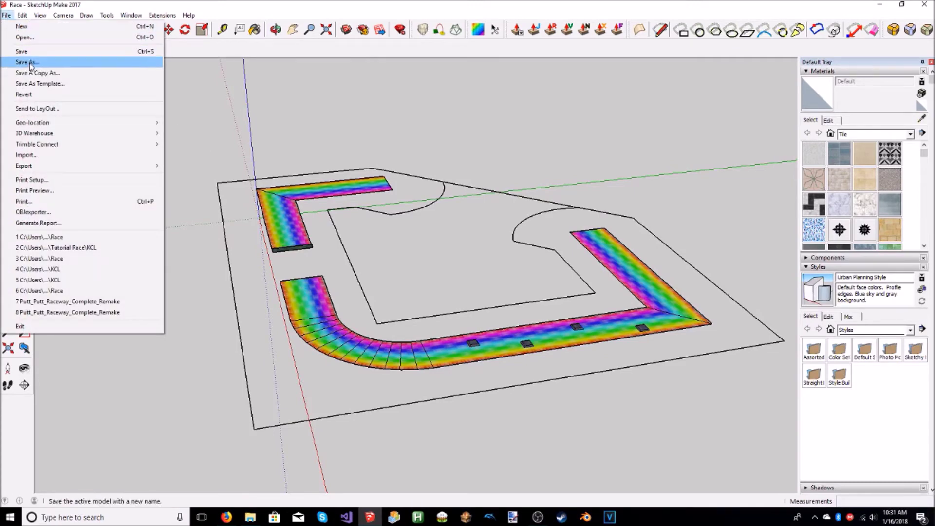
{"action": "left_click", "coordinate": [57, 214]}
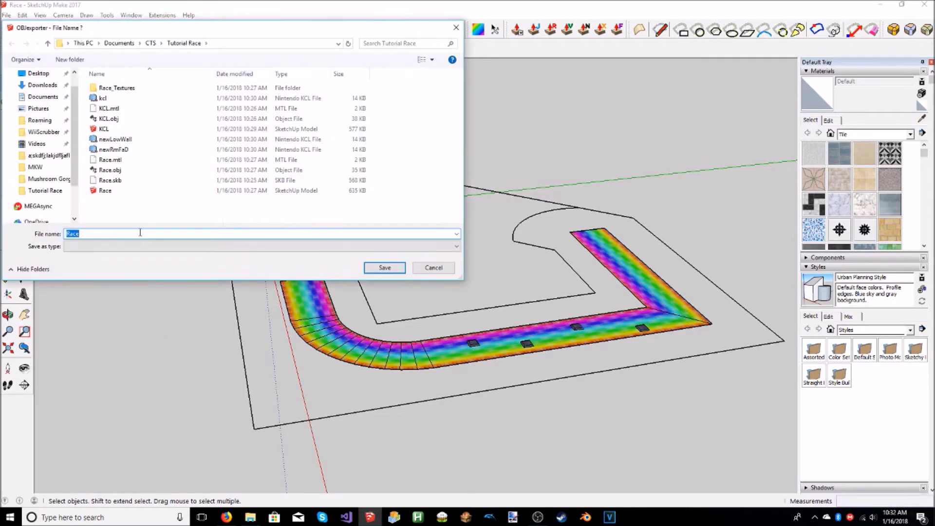
{"action": "type", "text": "Mep"}
{"action": "left_click", "coordinate": [391, 271]}
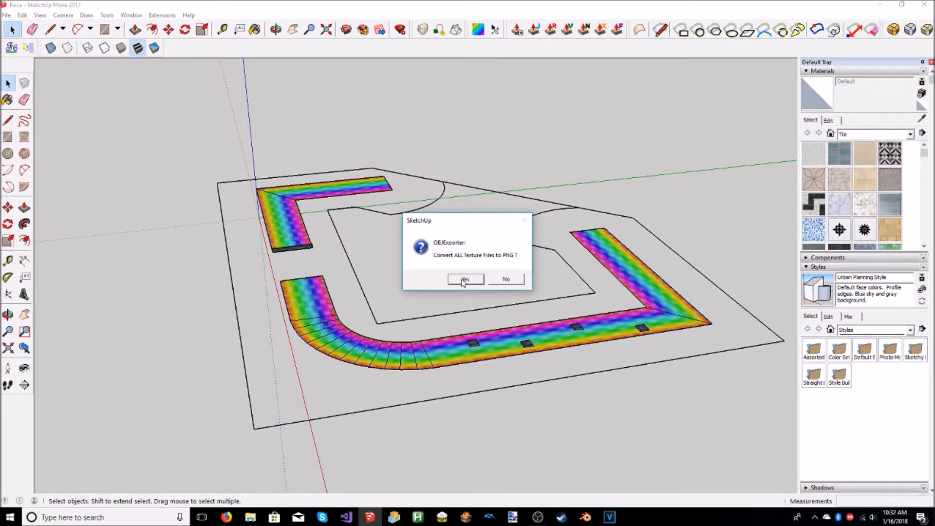
{"action": "left_click", "coordinate": [506, 279]}
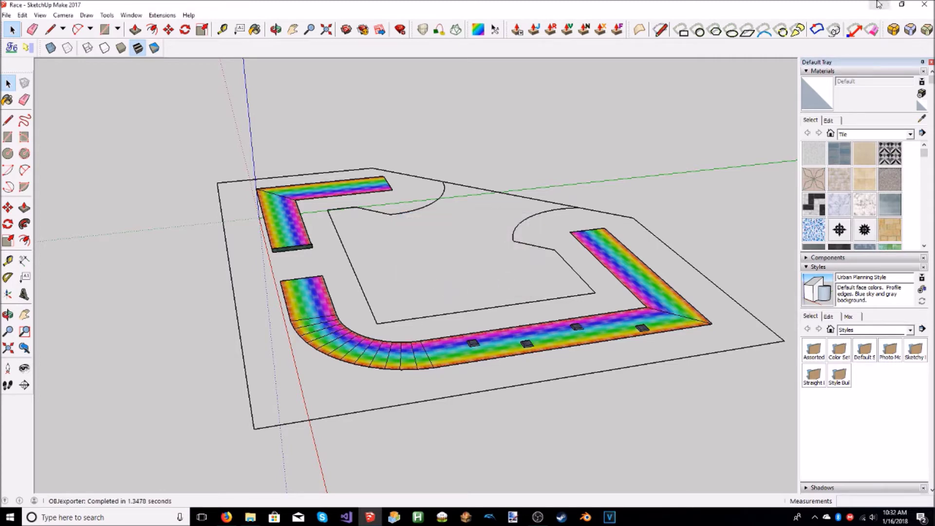
{"action": "left_click", "coordinate": [924, 4]}
{"action": "left_click", "coordinate": [476, 281]}
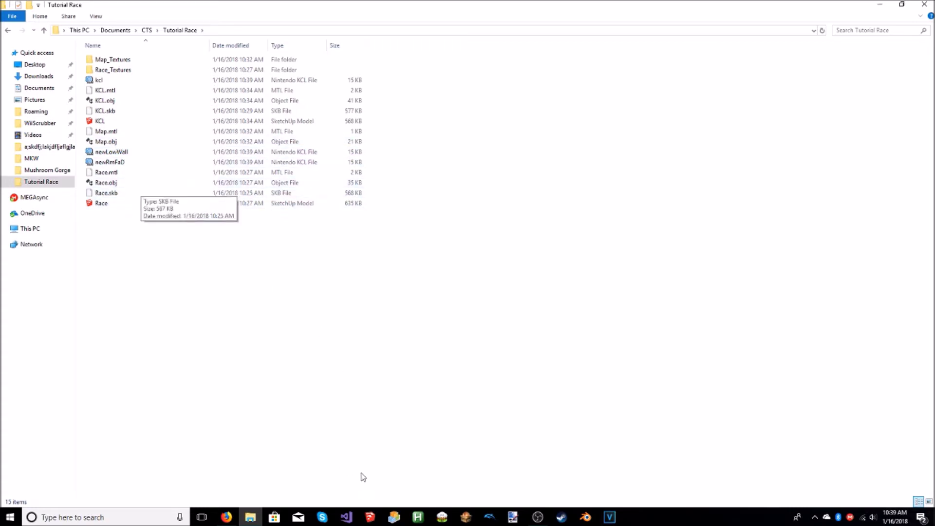
- Switch to BRRES Editor, place its window beside the folder's file list, and create a new BRRES file
{"action": "left_click", "coordinate": [394, 518]}
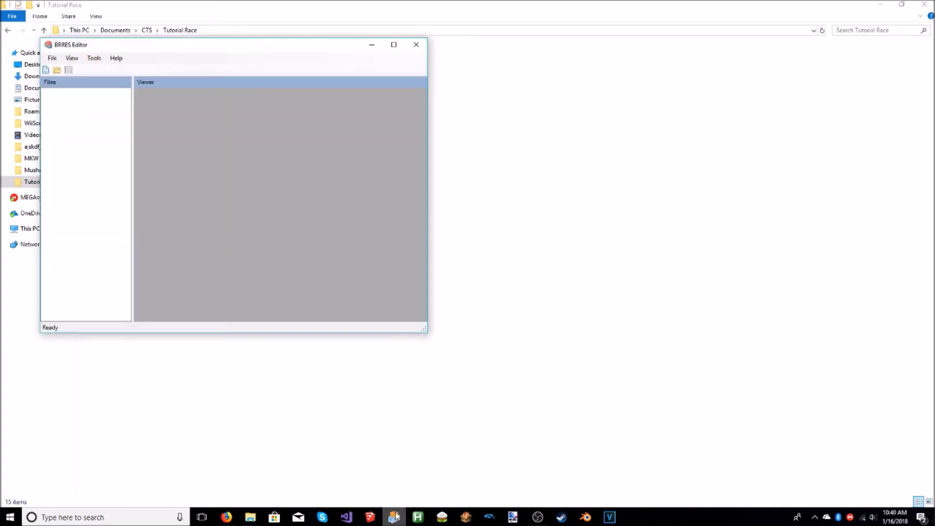
{"action": "left_click_drag", "start_coordinate": [140, 44], "coordinate": [520, 49]}
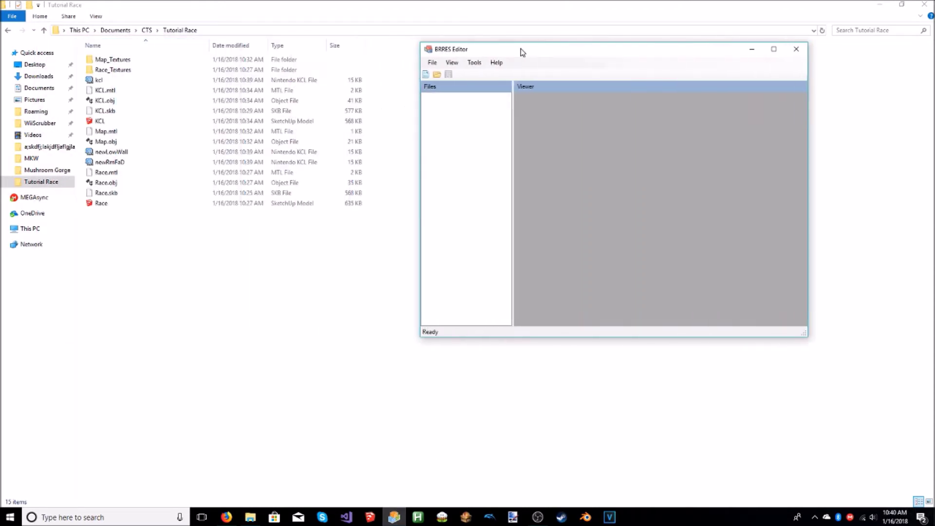
{"action": "left_click", "coordinate": [427, 76]}
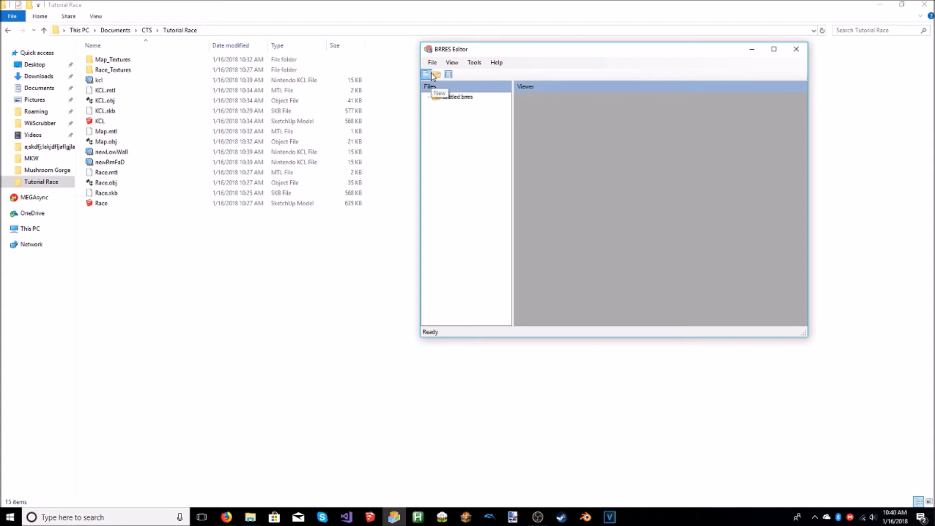
- Import Race.obj from the CTS Tutorial Race folder as a Wavefront OBJ with the Course Model option enabled
{"action": "left_click", "coordinate": [432, 62]}
{"action": "mouse_move", "coordinate": [485, 125]}
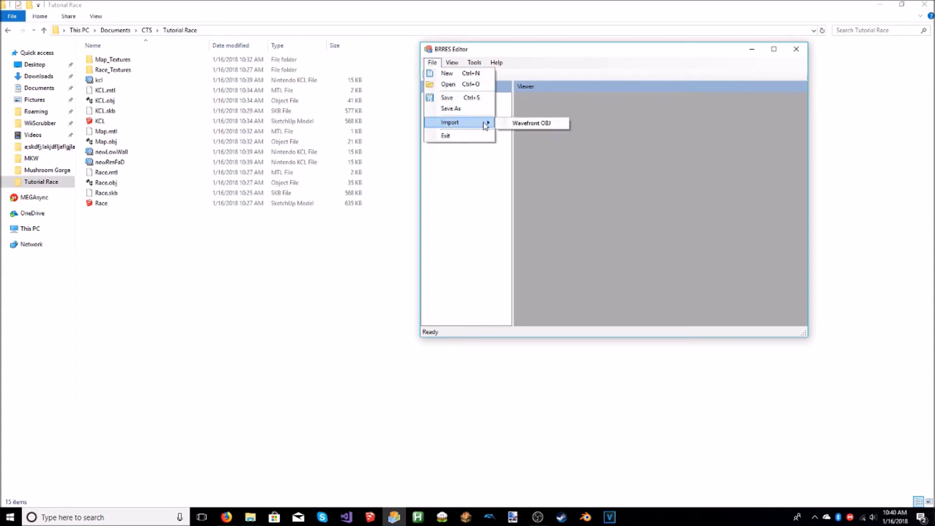
{"action": "left_click", "coordinate": [531, 123]}
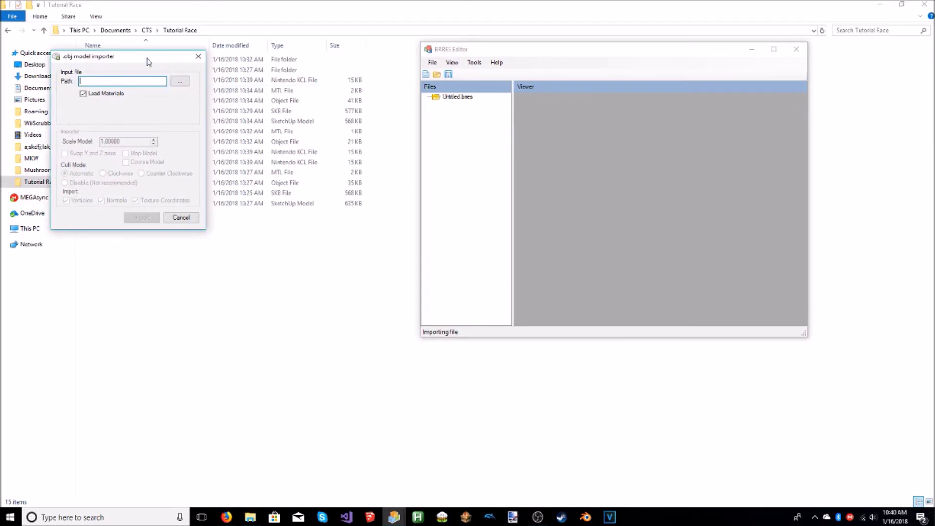
{"action": "left_click_drag", "start_coordinate": [148, 62], "coordinate": [190, 104]}
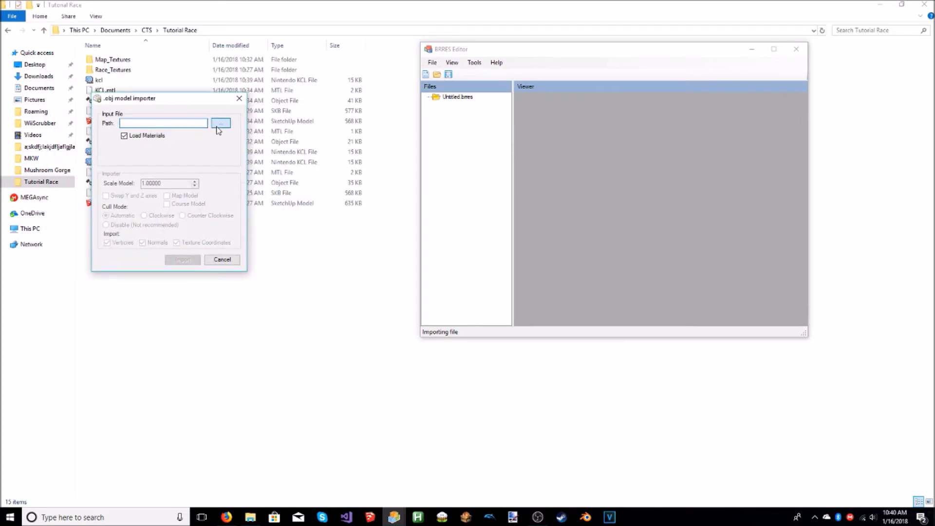
{"action": "left_click", "coordinate": [218, 126]}
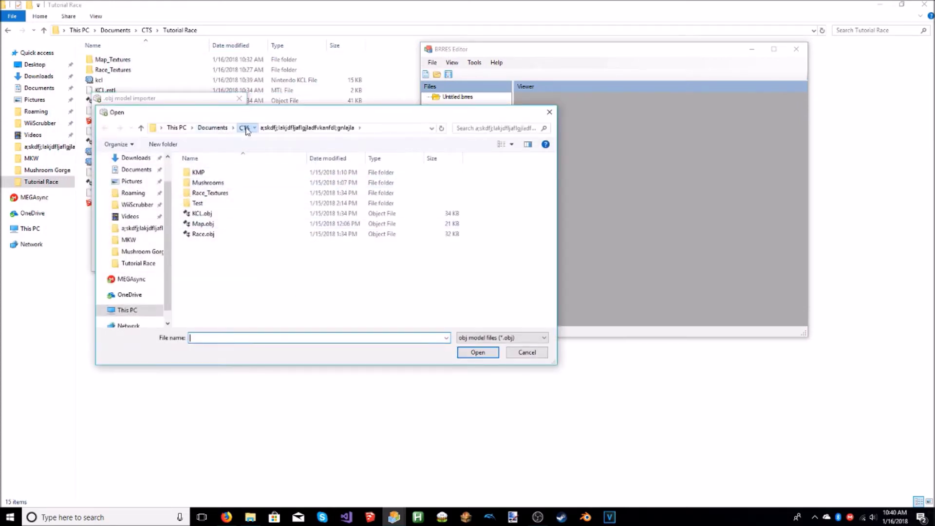
{"action": "left_click", "coordinate": [244, 128]}
{"action": "double_click", "coordinate": [215, 254]}
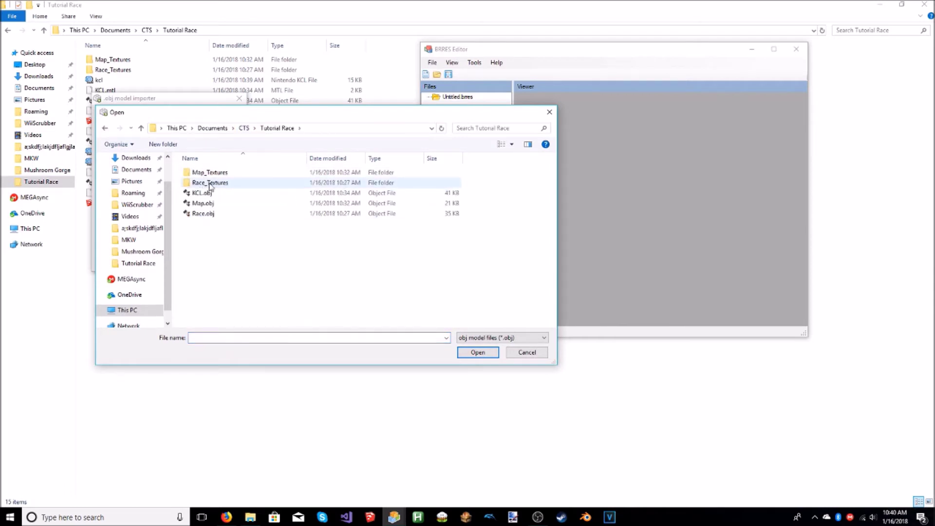
{"action": "double_click", "coordinate": [204, 213]}
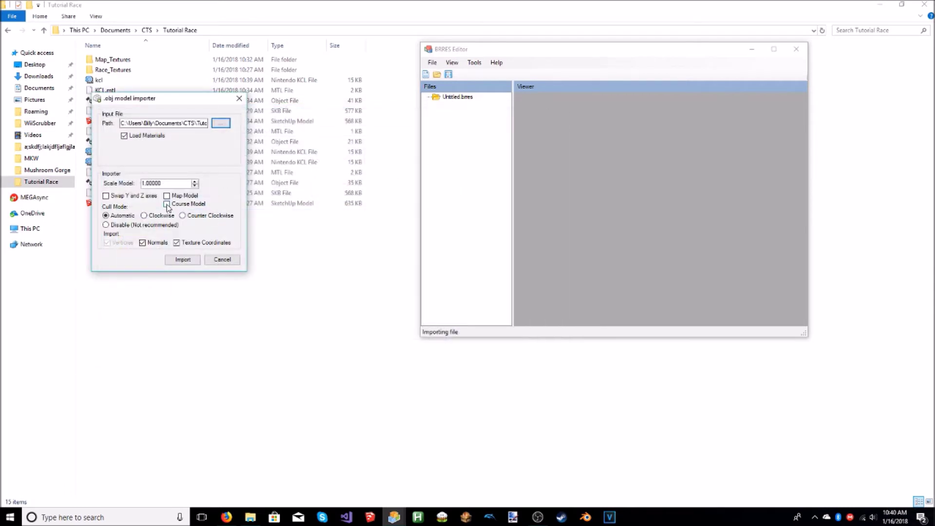
{"action": "left_click", "coordinate": [167, 204]}
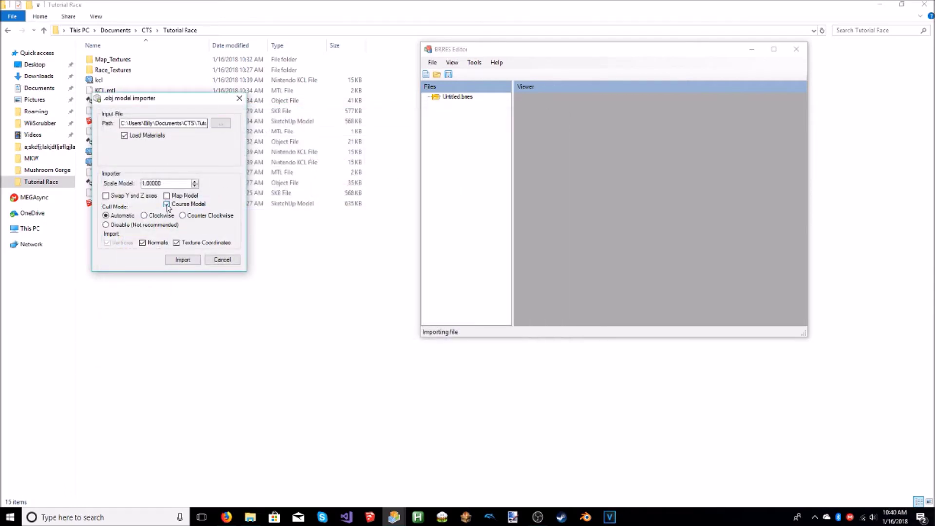
{"action": "left_click", "coordinate": [187, 260]}
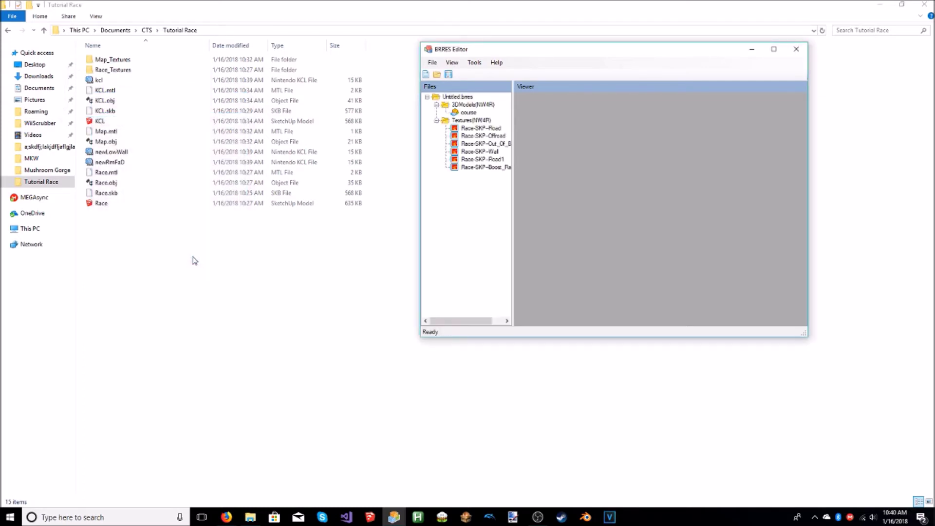
- Preview the imported course model in the viewer and look around the track to check its road, offroad and boost ramps
{"action": "left_click", "coordinate": [467, 113]}
{"action": "left_click_drag", "start_coordinate": [568, 57], "coordinate": [381, 57]}
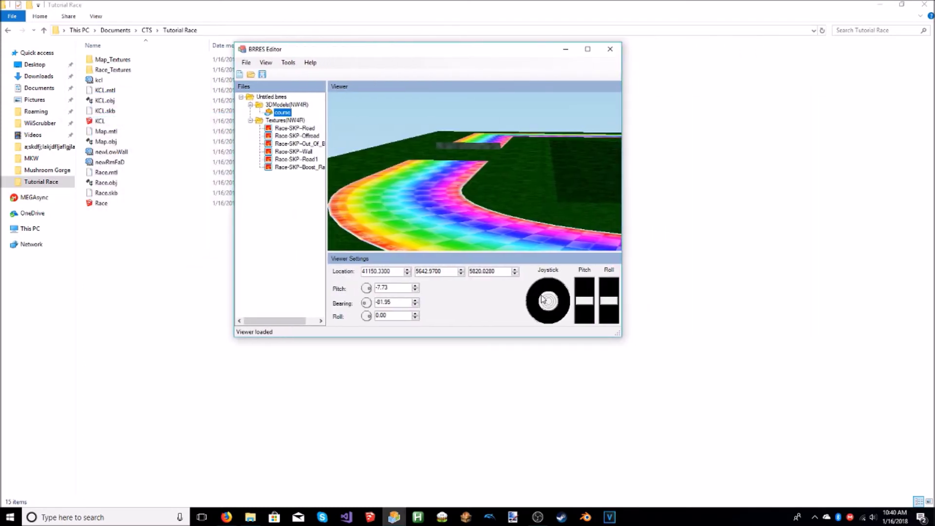
{"action": "left_click_drag", "start_coordinate": [550, 298], "coordinate": [550, 262]}
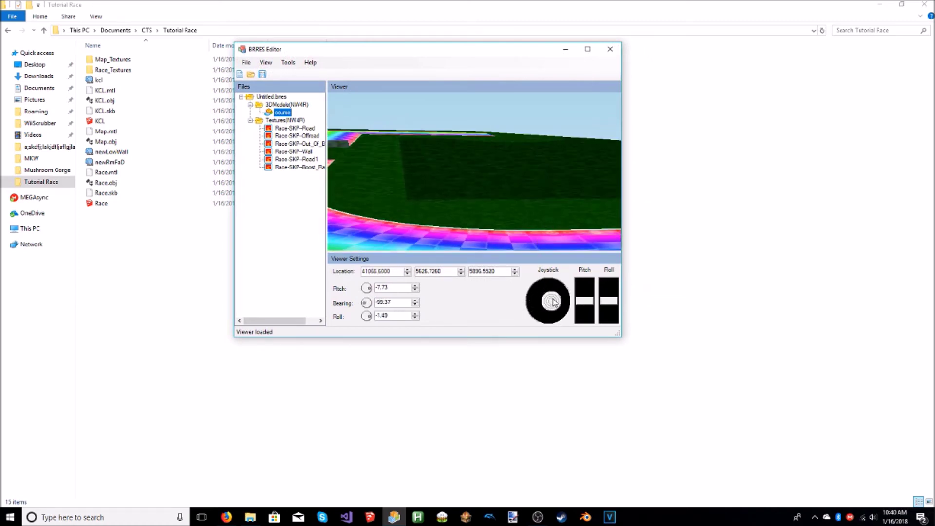
{"action": "mouse_move", "coordinate": [548, 301]}
{"action": "left_mouse_down"}
{"action": "mouse_move", "coordinate": [565, 303]}
{"action": "mouse_move", "coordinate": [558, 300]}
{"action": "left_mouse_up"}
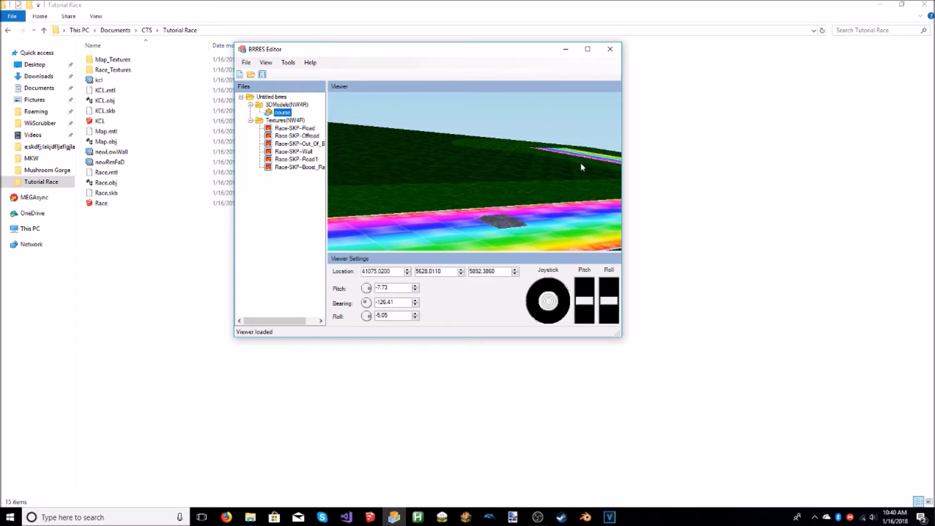
{"action": "left_click", "coordinate": [294, 129]}
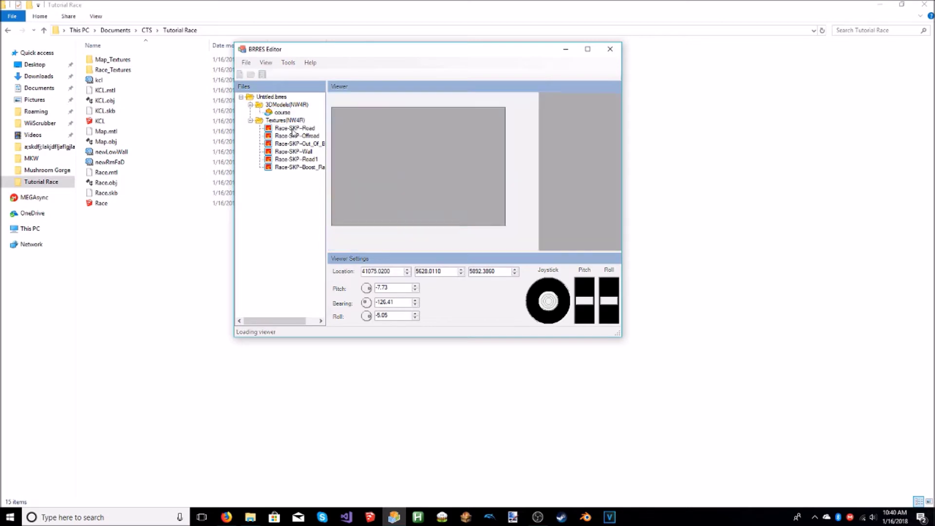
{"action": "key", "text": "Up"}
{"action": "key", "text": "Up"}
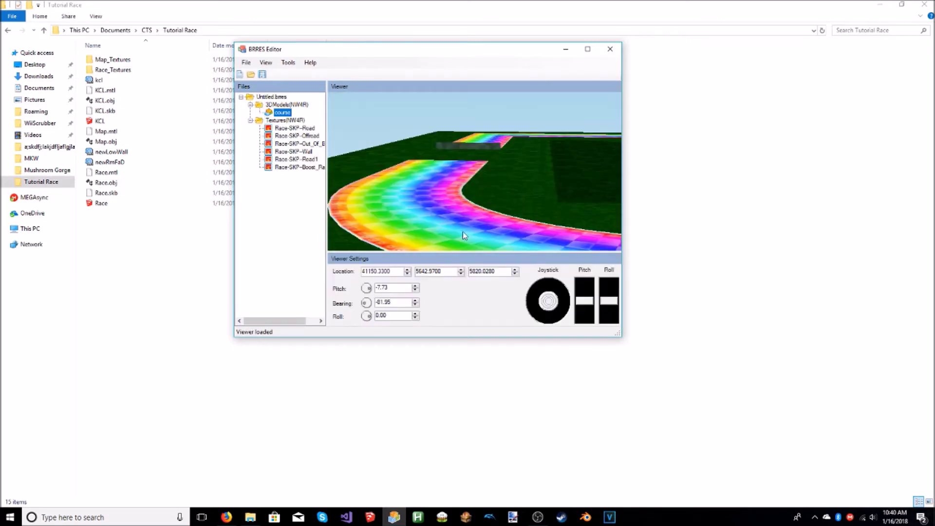
{"action": "left_click_drag", "start_coordinate": [548, 302], "coordinate": [563, 285]}
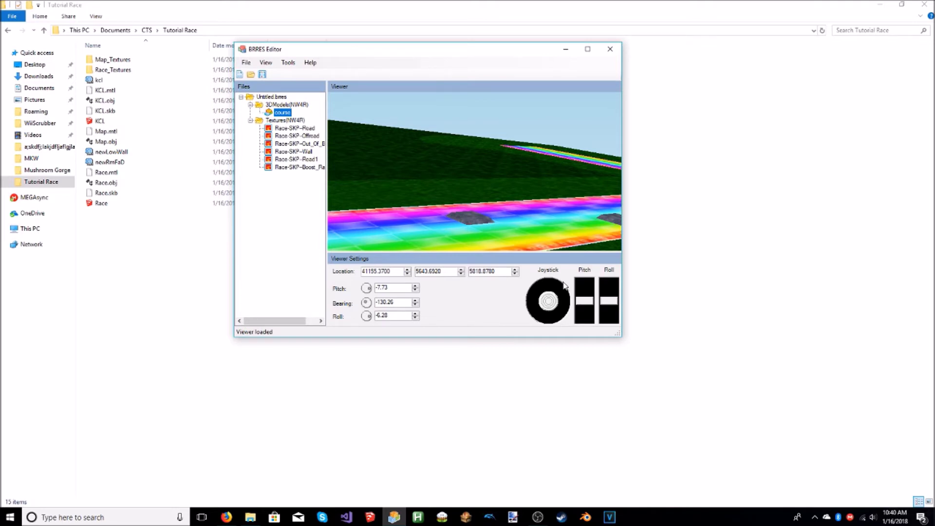
{"action": "key", "text": "w"}
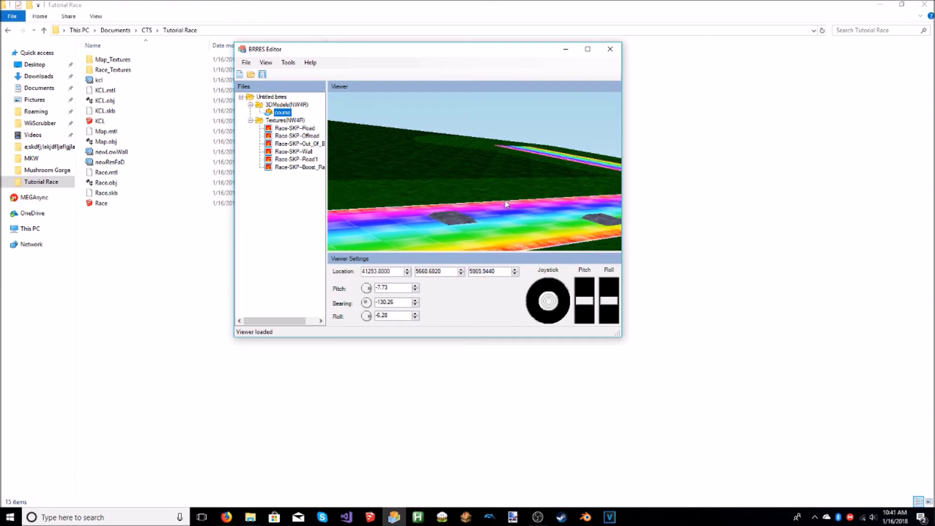
{"action": "key", "text": "w"}
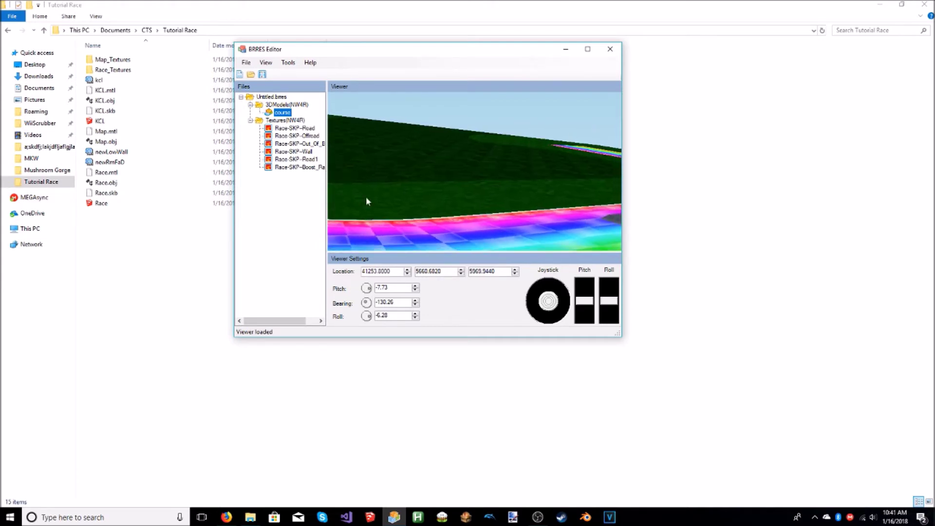
{"action": "key", "text": "s"}
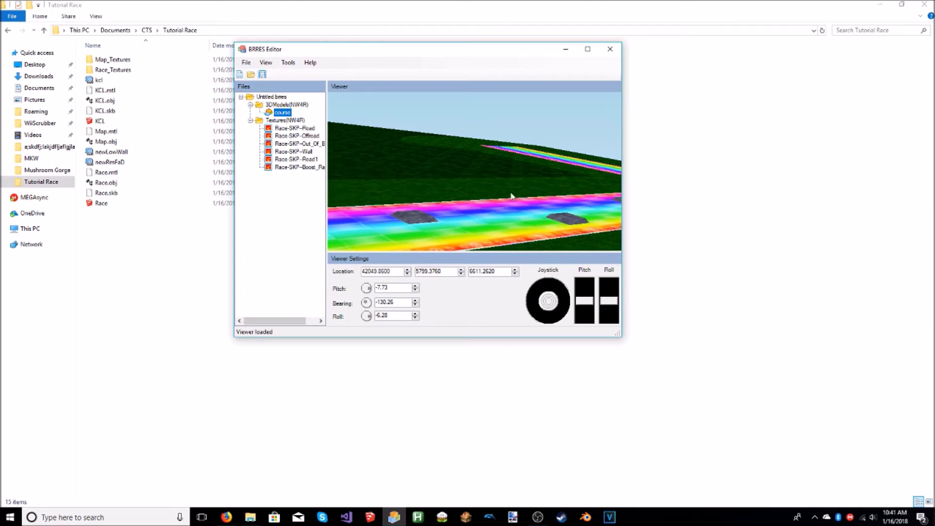
- Save the BRRES file as Race in the Tutorial Race folder
{"action": "left_click", "coordinate": [262, 74]}
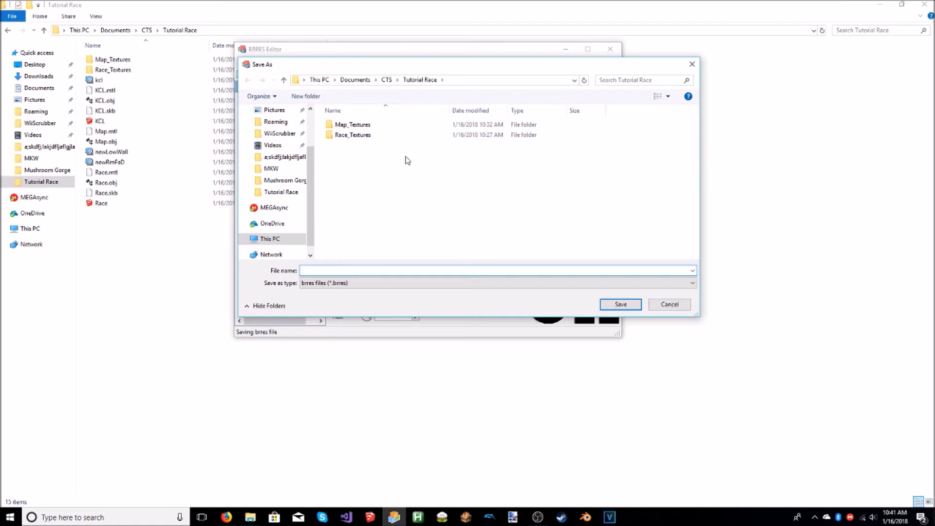
{"action": "type", "text": "Race"}
{"action": "left_click", "coordinate": [635, 305]}
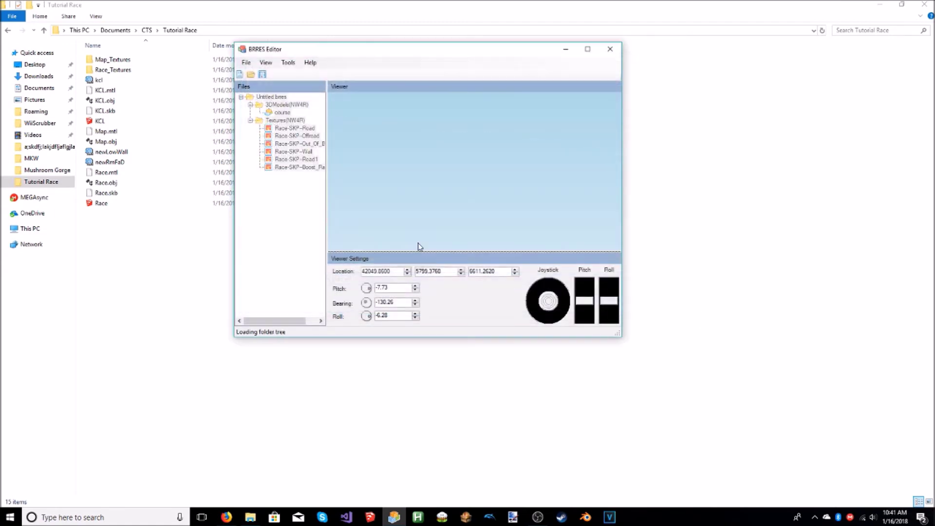
- Create a new BRRES file and import Map.obj as a Wavefront OBJ with the Map Model option enabled
{"action": "left_click", "coordinate": [239, 75]}
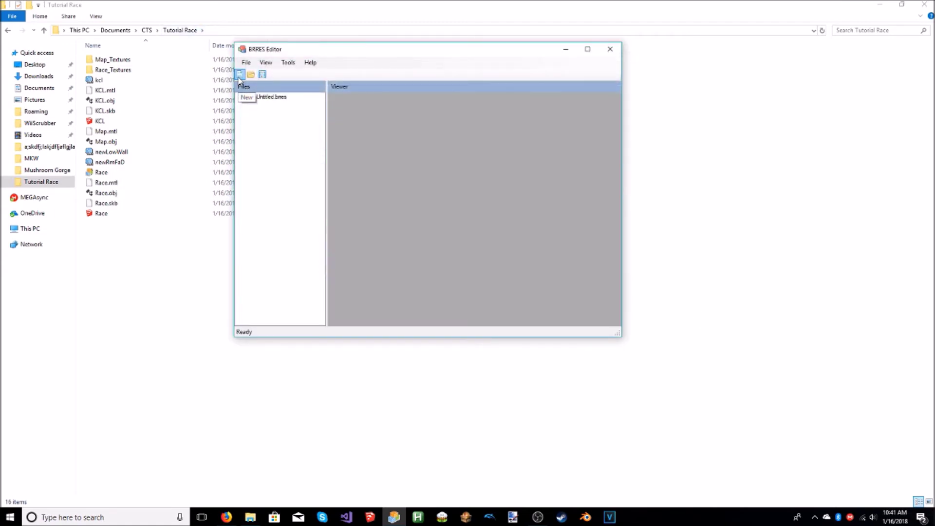
{"action": "left_click", "coordinate": [246, 62]}
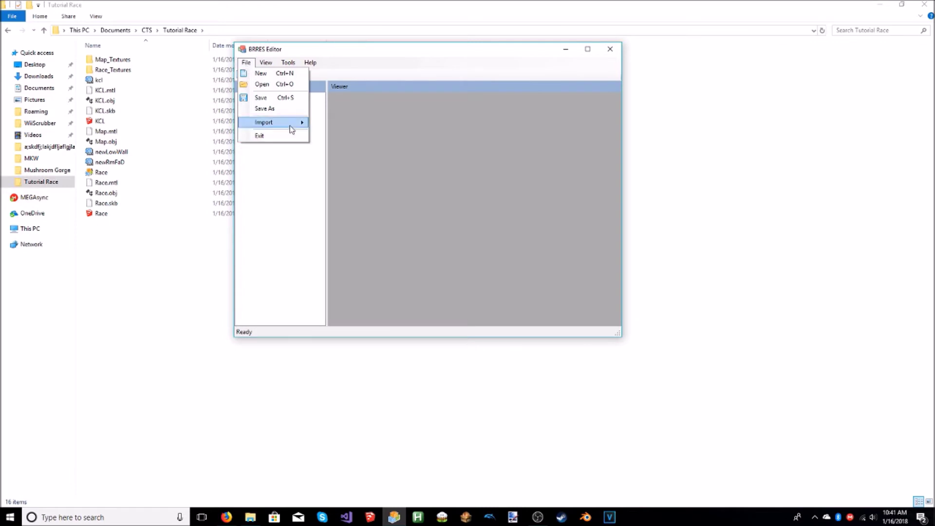
{"action": "mouse_move", "coordinate": [292, 123]}
{"action": "left_click", "coordinate": [354, 121]}
{"action": "left_click", "coordinate": [205, 107]}
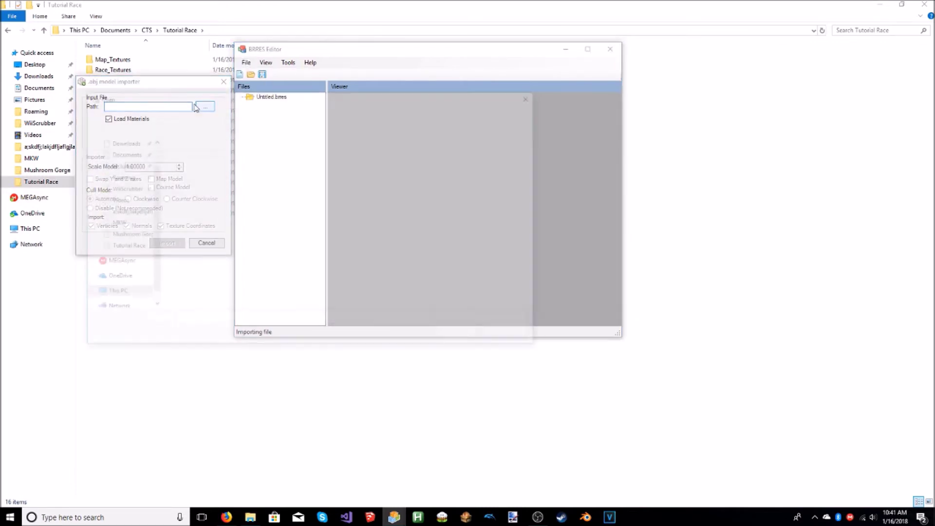
{"action": "double_click", "coordinate": [189, 186]}
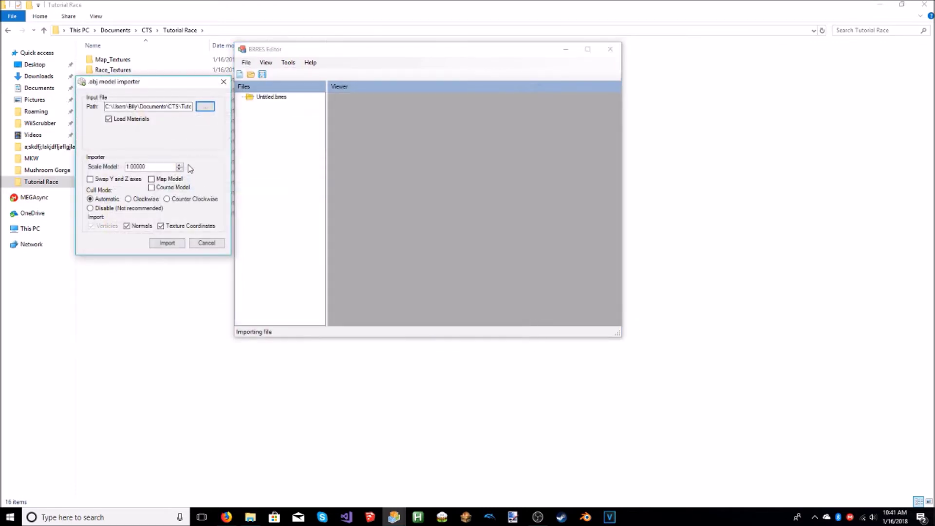
{"action": "left_click", "coordinate": [151, 179]}
{"action": "left_click", "coordinate": [167, 242]}
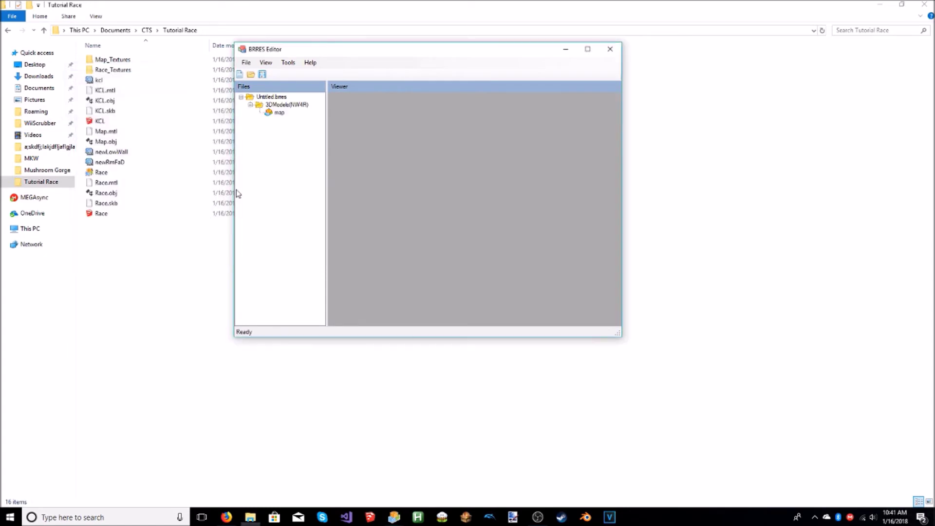
- Preview the imported map model, save the BRRES file as Map in the Tutorial Race folder, and close the editor
{"action": "left_click", "coordinate": [279, 112]}
{"action": "left_click_drag", "start_coordinate": [544, 301], "coordinate": [530, 302]}
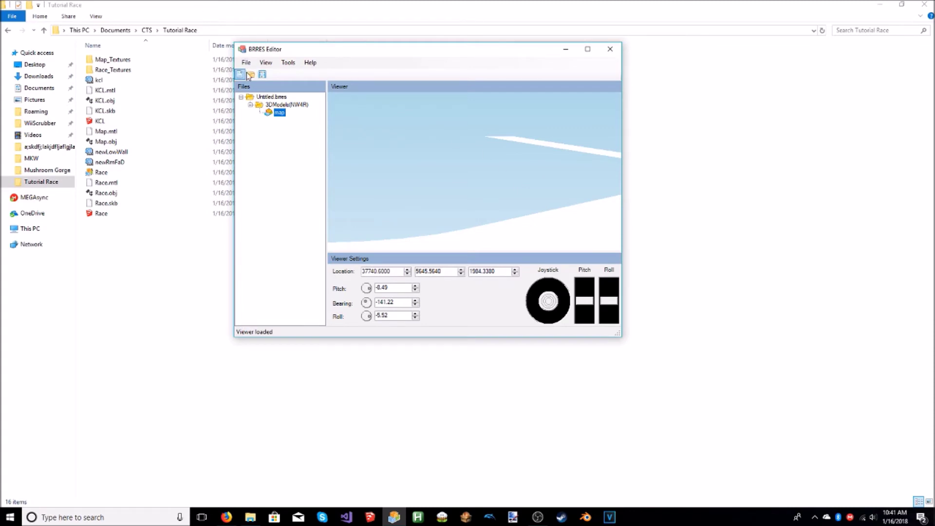
{"action": "left_click", "coordinate": [262, 75]}
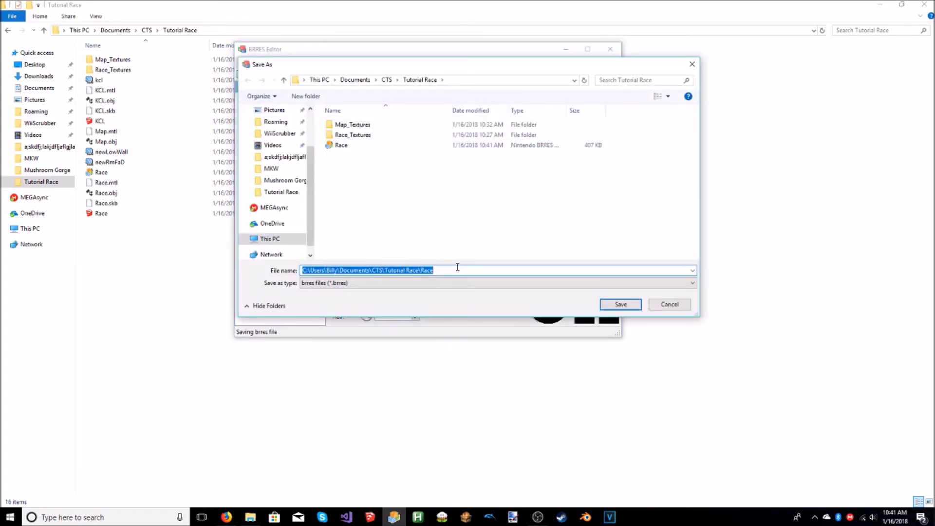
{"action": "type", "text": "Map"}
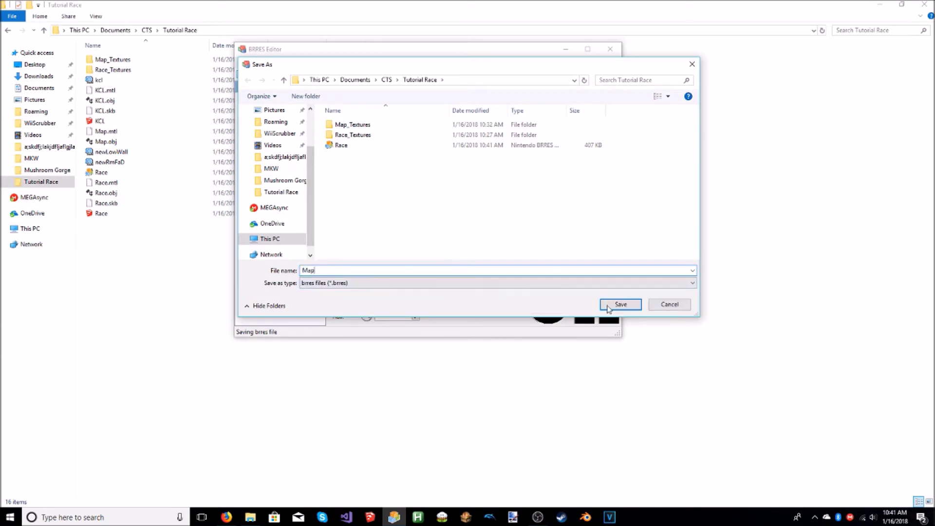
{"action": "left_click", "coordinate": [618, 306]}
{"action": "left_click", "coordinate": [610, 49]}
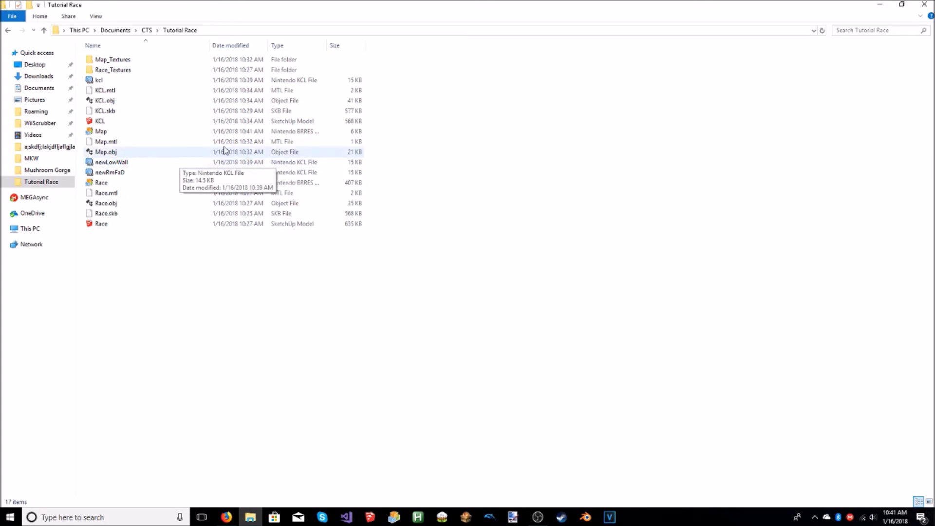
- Launch WiiScrubber from its folder and load the MKW disc image from the MKW folder
{"action": "left_click", "coordinate": [40, 123]}
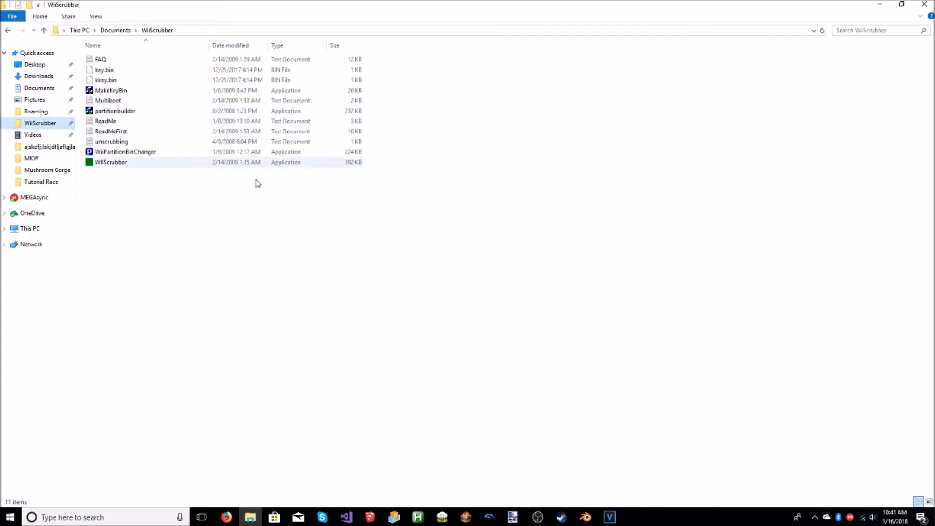
{"action": "double_click", "coordinate": [111, 163]}
{"action": "left_click", "coordinate": [354, 147]}
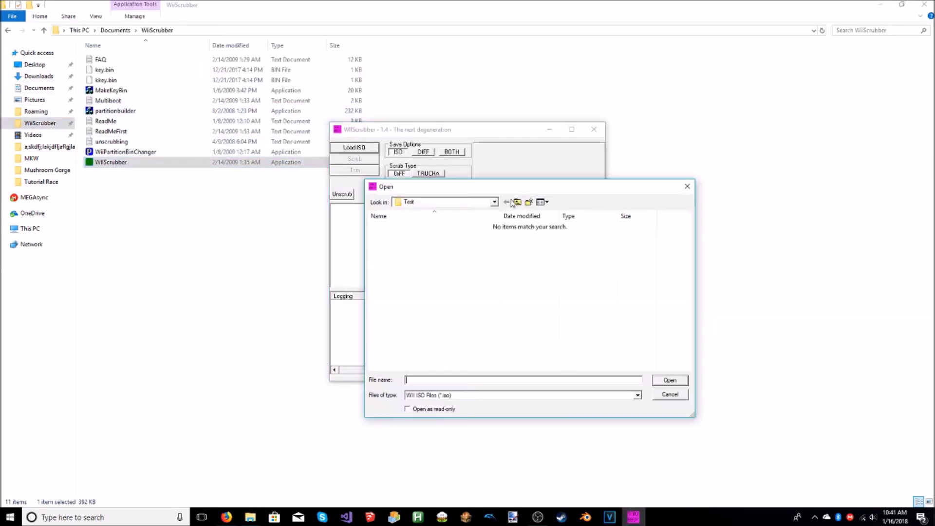
{"action": "left_click", "coordinate": [517, 202]}
{"action": "left_click", "coordinate": [517, 202]}
{"action": "left_click", "coordinate": [517, 202]}
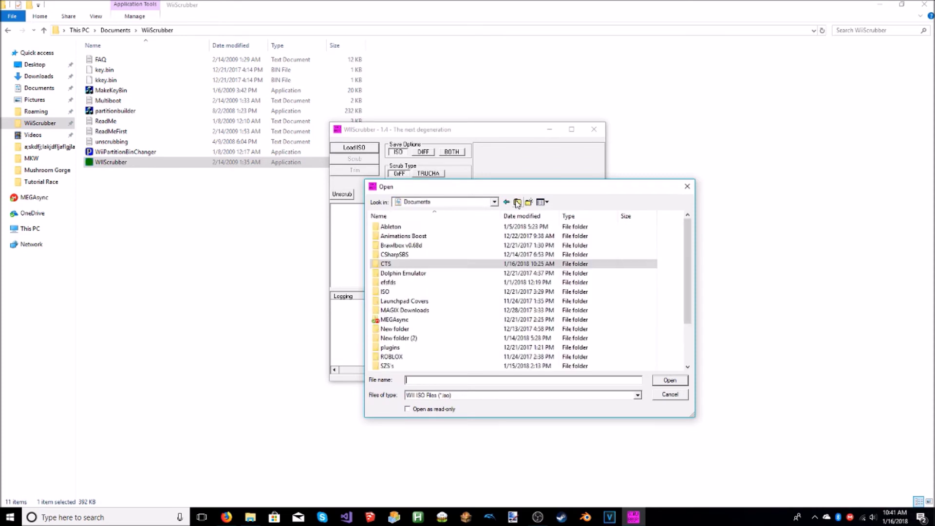
{"action": "double_click", "coordinate": [396, 286]}
{"action": "double_click", "coordinate": [404, 228]}
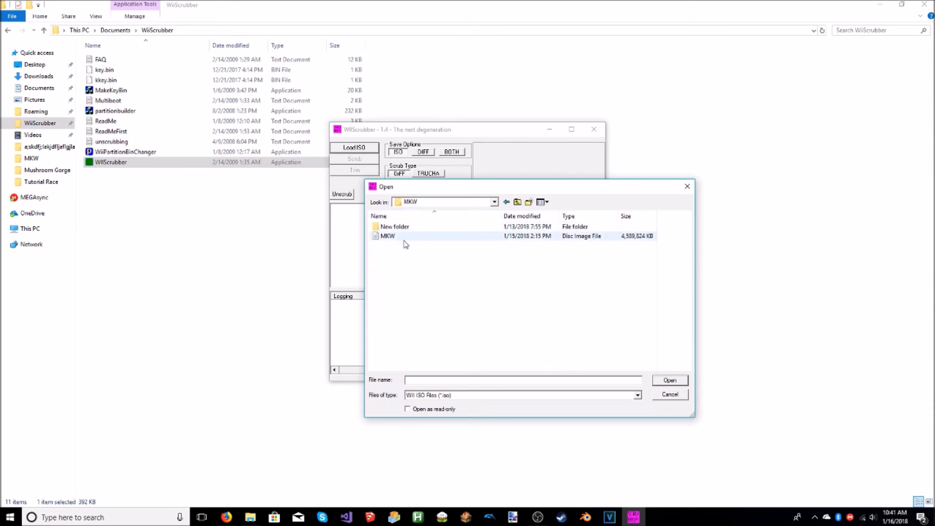
{"action": "double_click", "coordinate": [403, 237]}
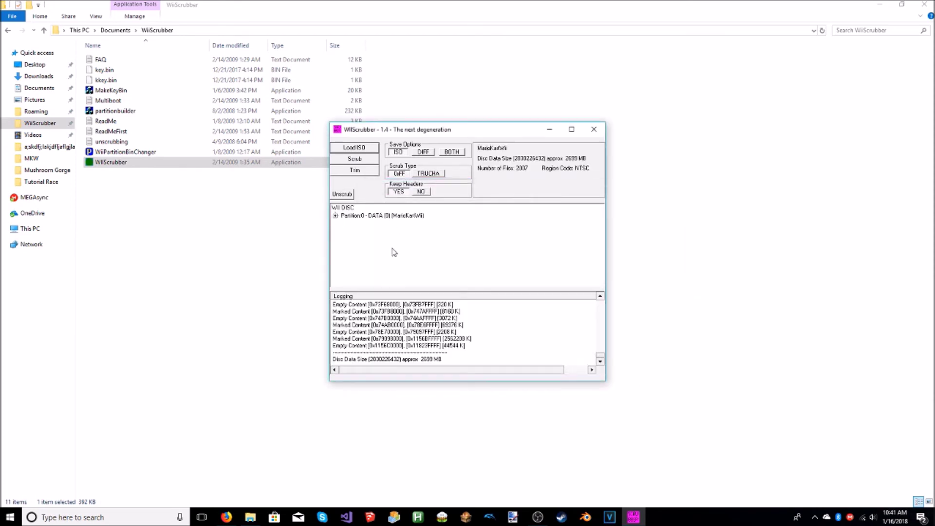
- Expand the disc's data partition down to the Course folder inside Race
{"action": "left_click", "coordinate": [337, 219]}
{"action": "left_click", "coordinate": [343, 244]}
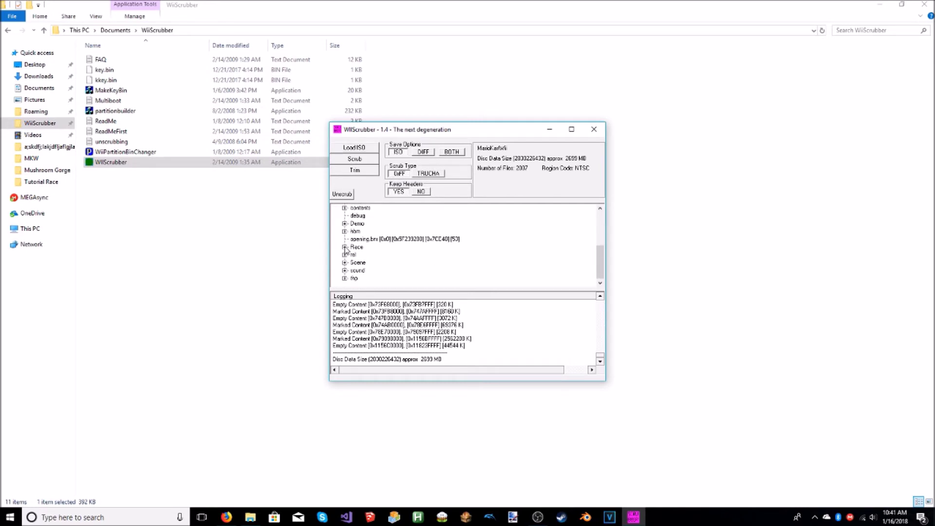
{"action": "left_click", "coordinate": [344, 247]}
{"action": "left_click", "coordinate": [356, 269]}
- Look through the SZS course archives in the disc's Course folder to see which tracks can be extracted
{"action": "scroll", "coordinate": [402, 250], "scroll_direction": "down", "scroll_amount": 1}
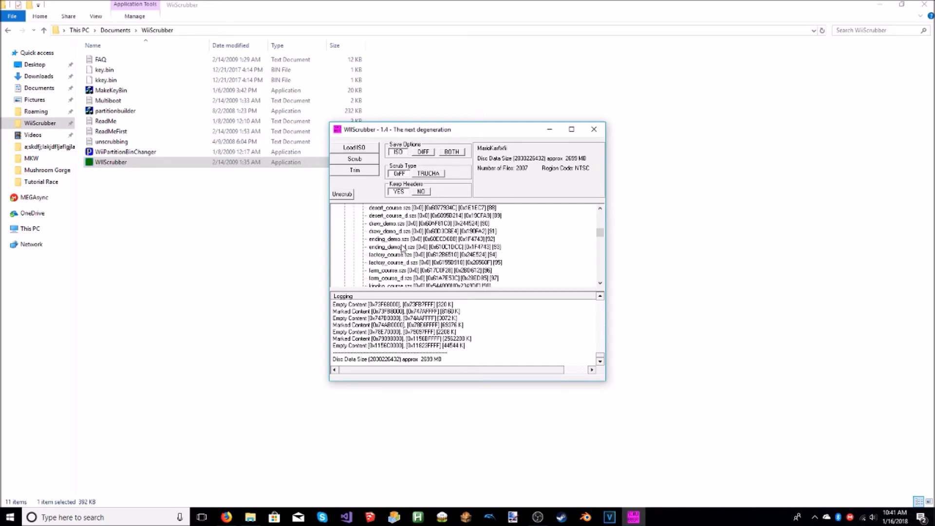
{"action": "scroll", "coordinate": [402, 248], "scroll_direction": "up", "scroll_amount": 3}
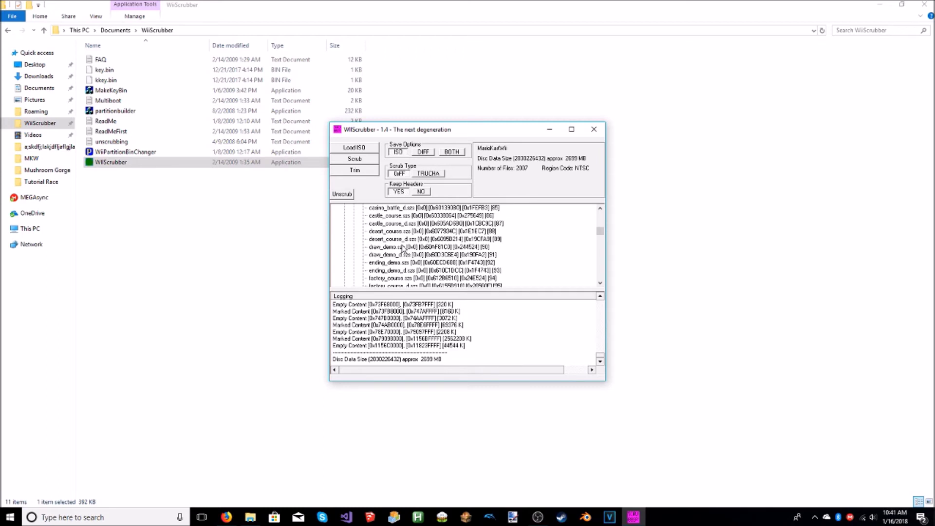
{"action": "scroll", "coordinate": [401, 224], "scroll_direction": "up", "scroll_amount": 1}
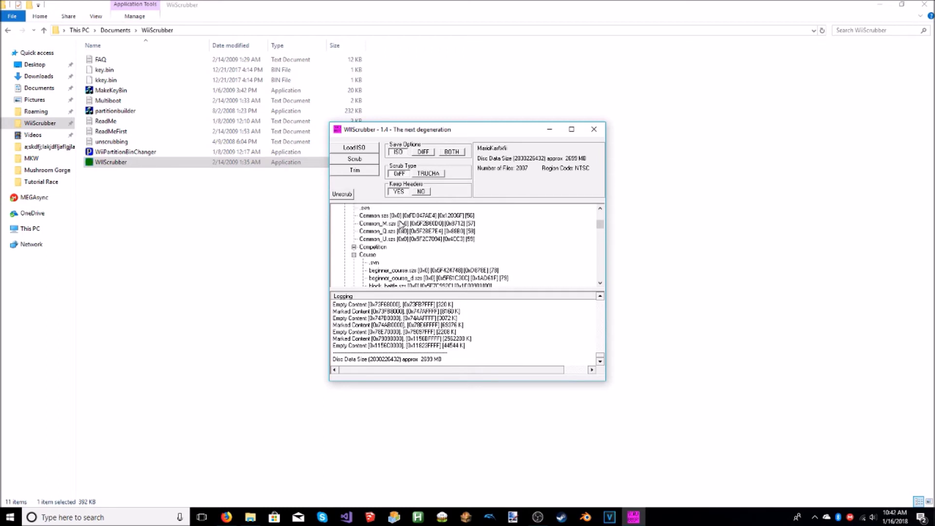
{"action": "scroll", "coordinate": [401, 224], "scroll_direction": "down", "scroll_amount": 6}
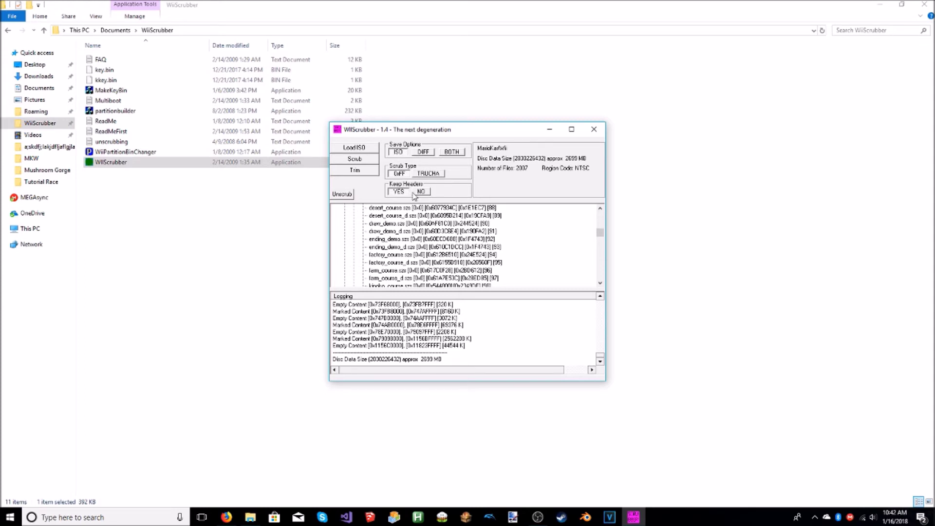
{"action": "scroll", "coordinate": [407, 244], "scroll_direction": "down", "scroll_amount": 2}
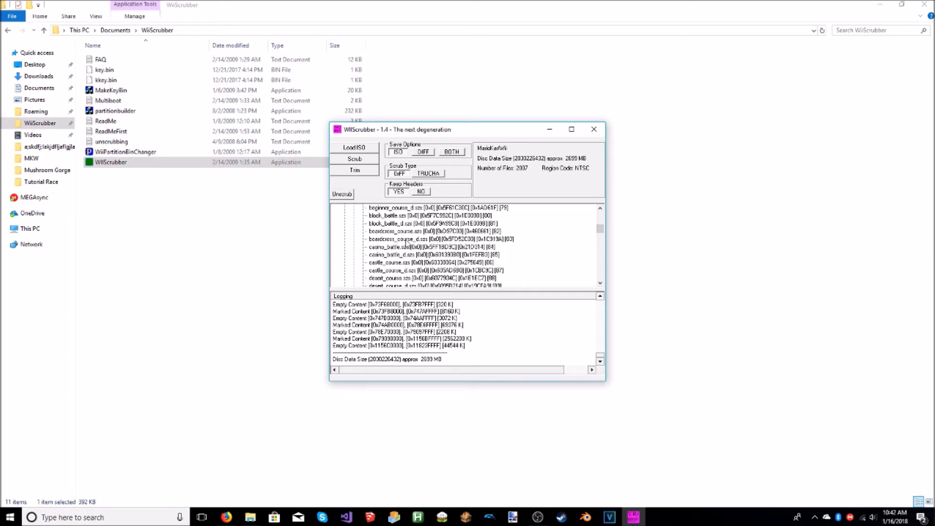
{"action": "scroll", "coordinate": [407, 242], "scroll_direction": "down", "scroll_amount": 7}
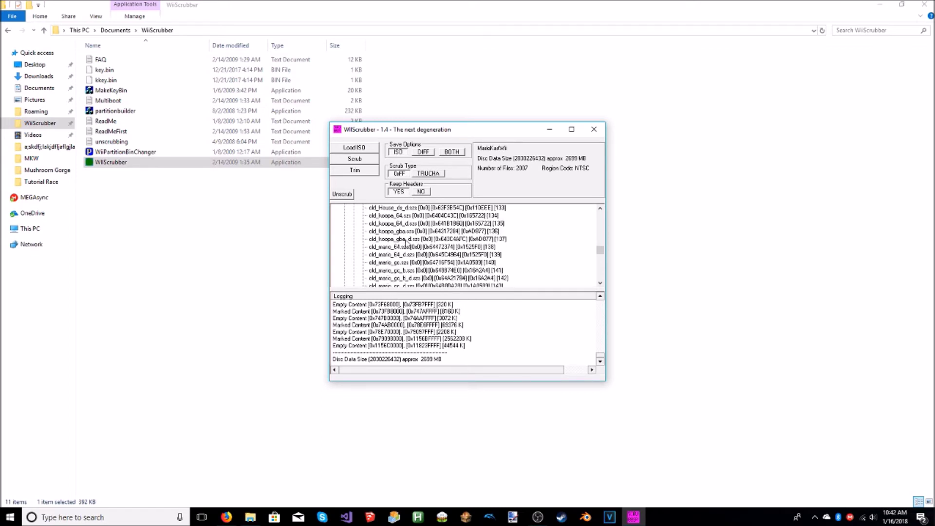
{"action": "scroll", "coordinate": [407, 242], "scroll_direction": "up", "scroll_amount": 9}
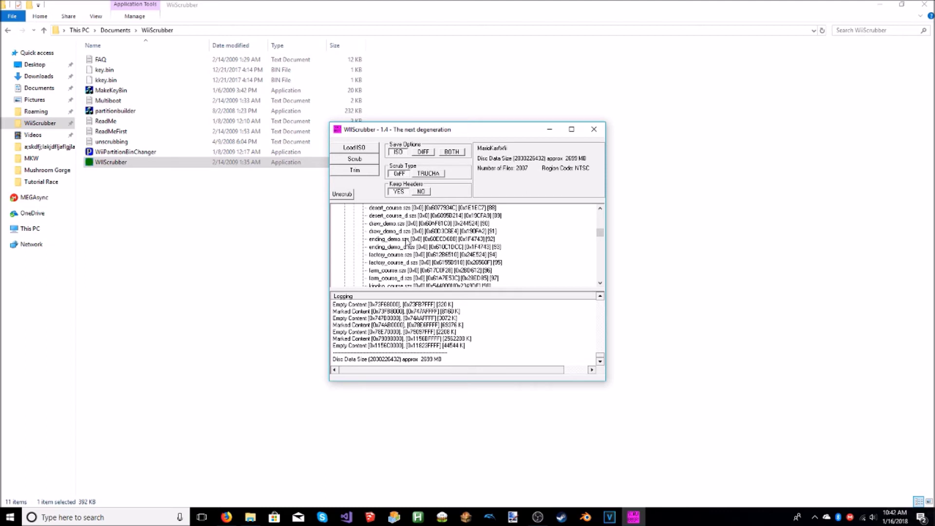
{"action": "scroll", "coordinate": [407, 241], "scroll_direction": "up", "scroll_amount": 5}
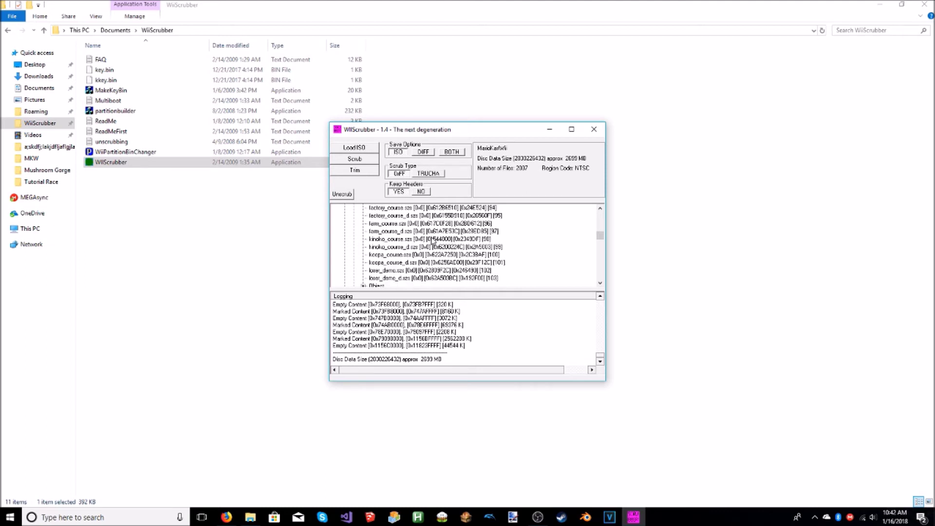
{"action": "scroll", "coordinate": [389, 228], "scroll_direction": "down", "scroll_amount": 5}
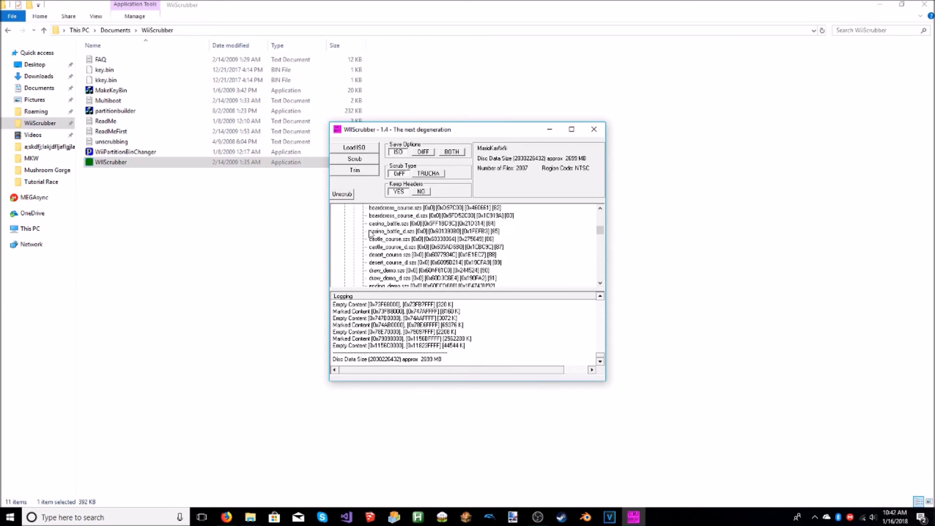
{"action": "right_click", "coordinate": [385, 256]}
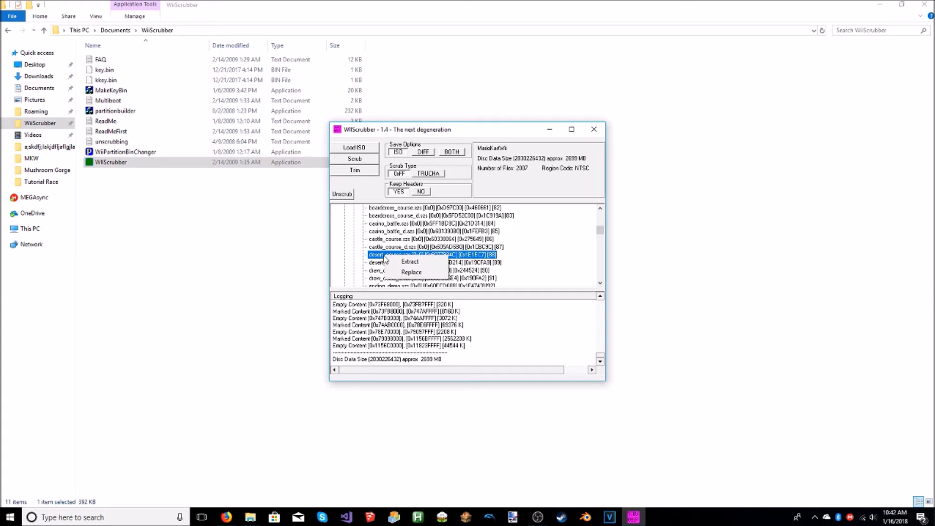
{"action": "left_click", "coordinate": [411, 262]}
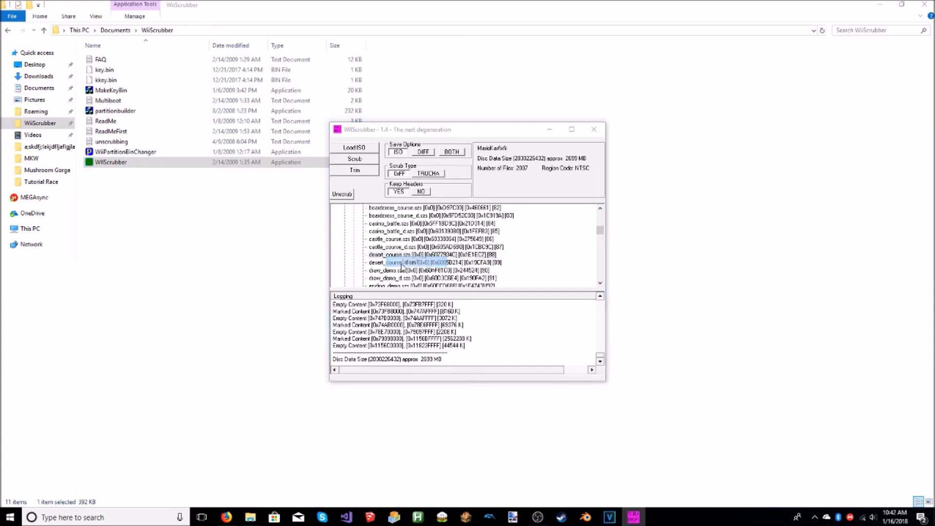
{"action": "left_click", "coordinate": [687, 186]}
{"action": "left_click", "coordinate": [592, 128]}
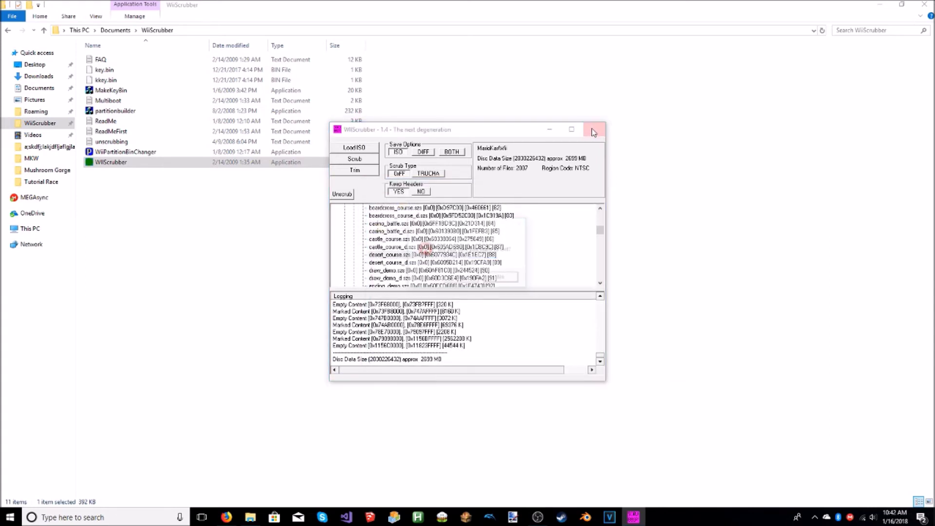
{"action": "left_click", "coordinate": [460, 278]}
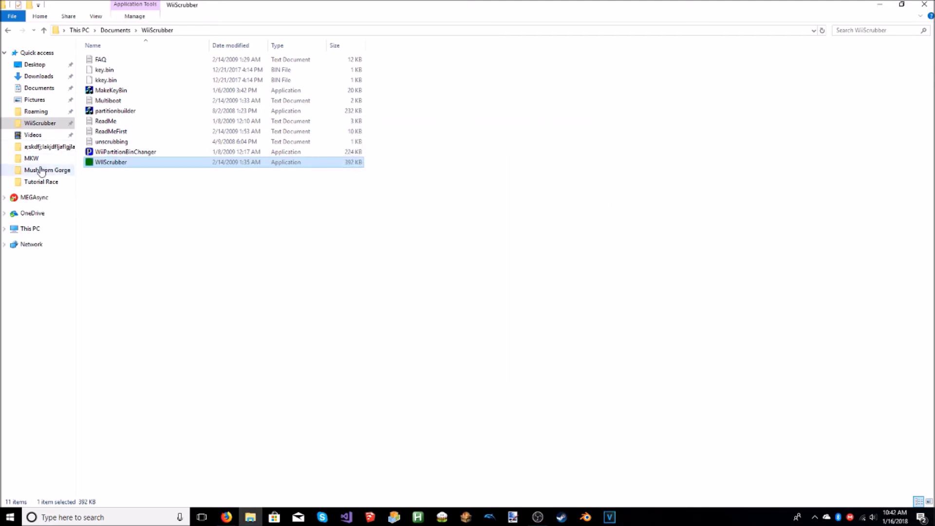
- Copy the kinoko_course archive from the SZS's folder in Documents into the CTS Tutorial Race folder
{"action": "left_click", "coordinate": [123, 31]}
{"action": "double_click", "coordinate": [125, 209]}
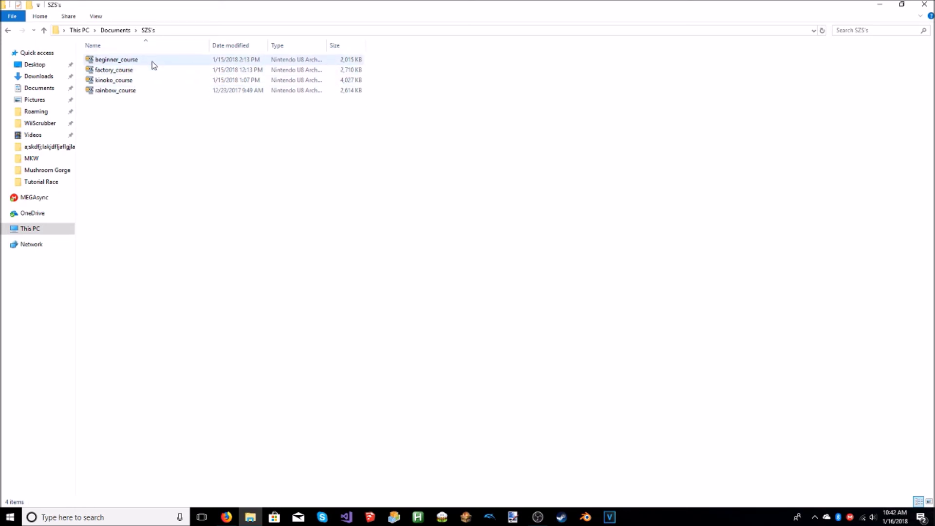
{"action": "left_click", "coordinate": [149, 78]}
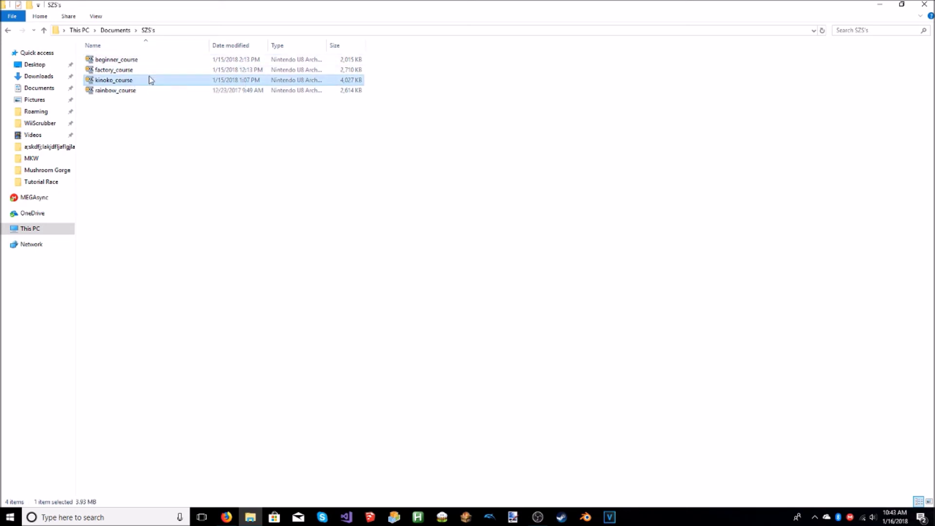
{"action": "left_click", "coordinate": [115, 30]}
{"action": "double_click", "coordinate": [118, 89]}
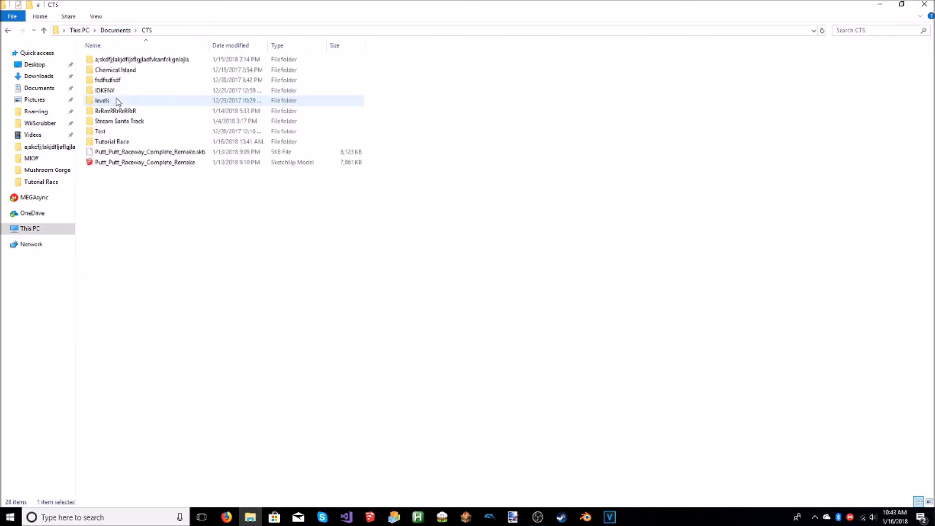
{"action": "double_click", "coordinate": [122, 141]}
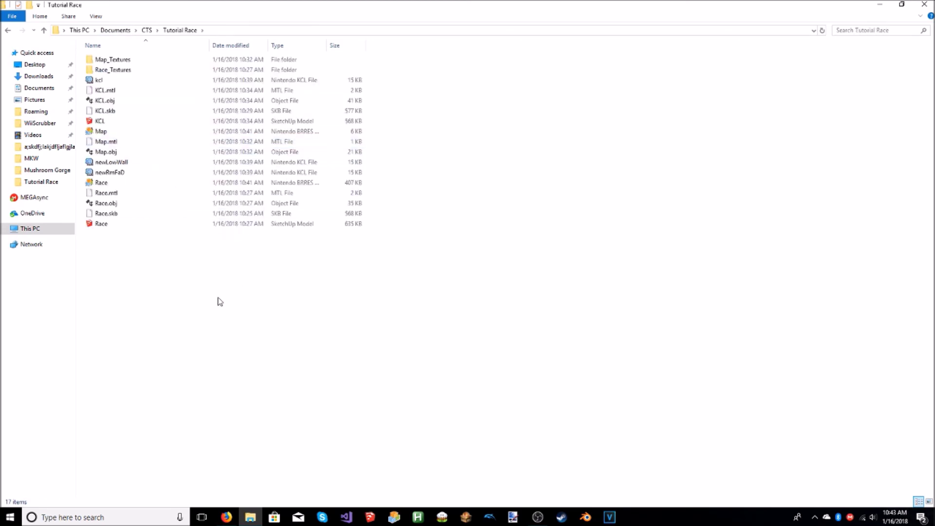
{"action": "key", "text": "ctrl+v"}
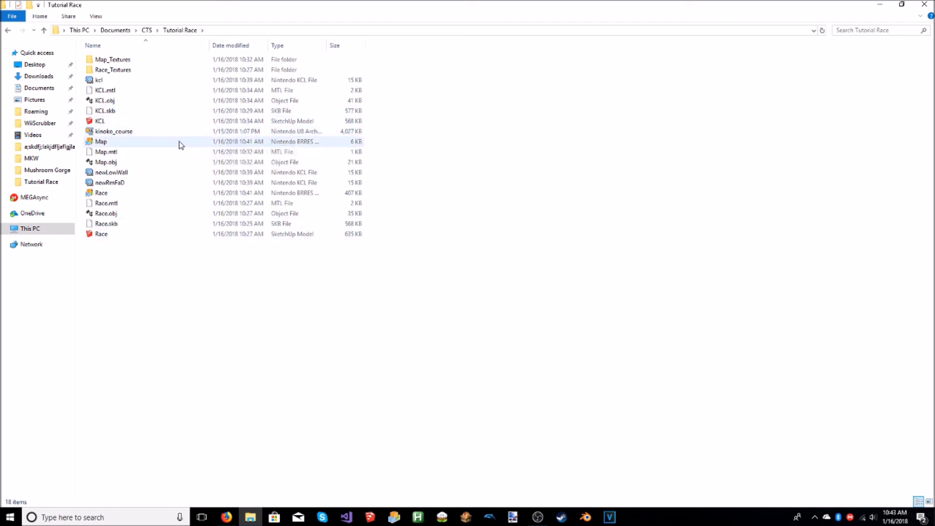
- Open the copied kinoko_course archive in SZS Explorer and place its window beside the folder's file list
{"action": "double_click", "coordinate": [162, 131]}
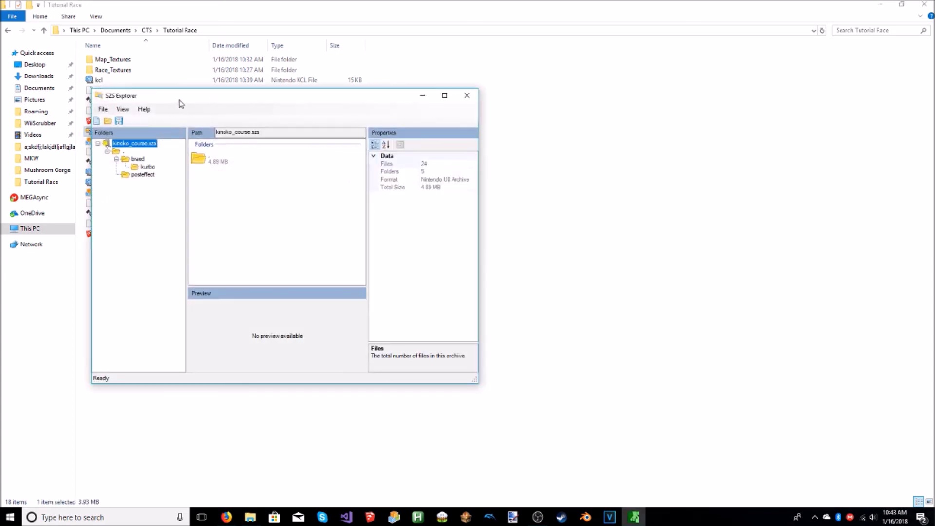
{"action": "left_click_drag", "start_coordinate": [178, 100], "coordinate": [503, 95]}
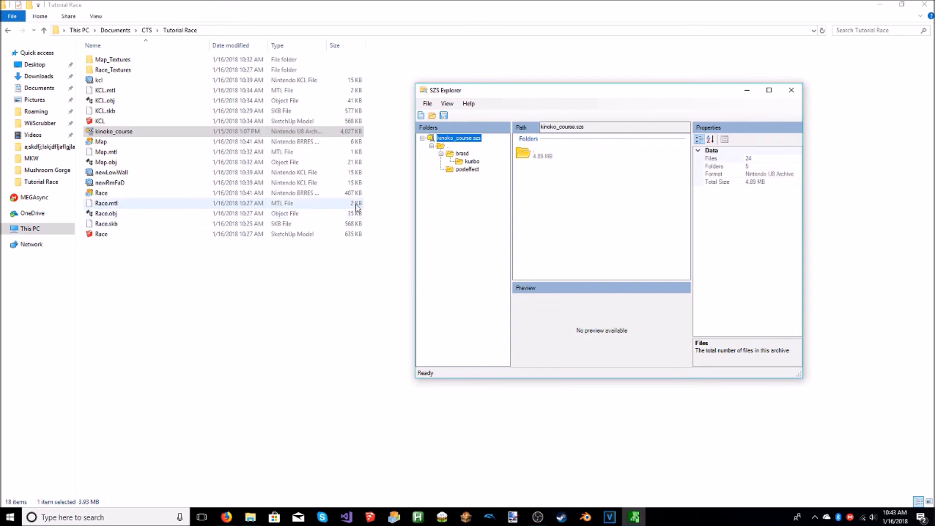
- Replace course.kcl in the kinoko_course archive's root folder with newLowWall from the CTS Tutorial Race folder
{"action": "double_click", "coordinate": [525, 153]}
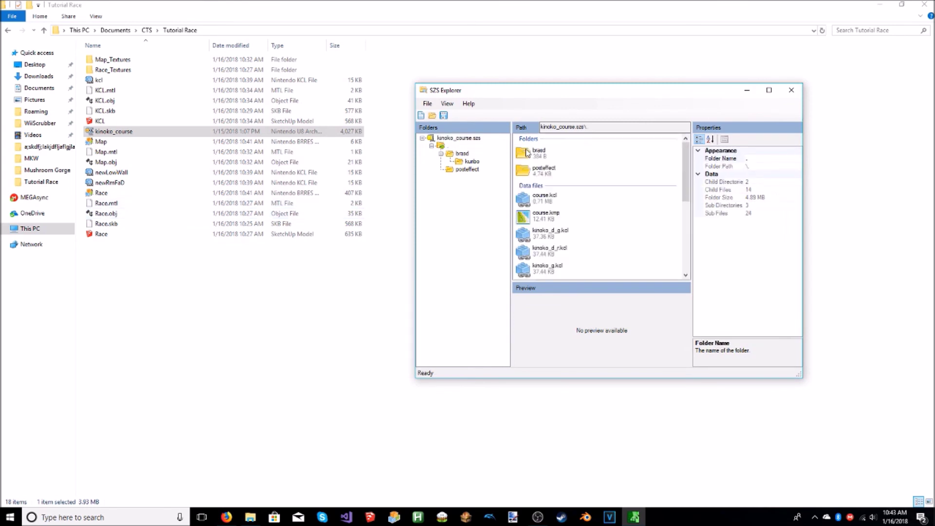
{"action": "right_click", "coordinate": [545, 199]}
{"action": "left_click", "coordinate": [587, 248]}
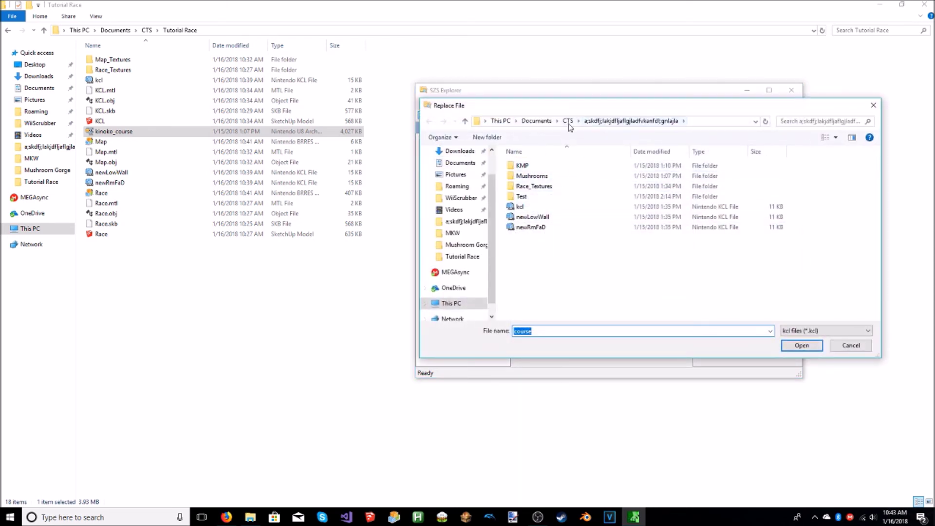
{"action": "left_click", "coordinate": [568, 122]}
{"action": "double_click", "coordinate": [523, 247]}
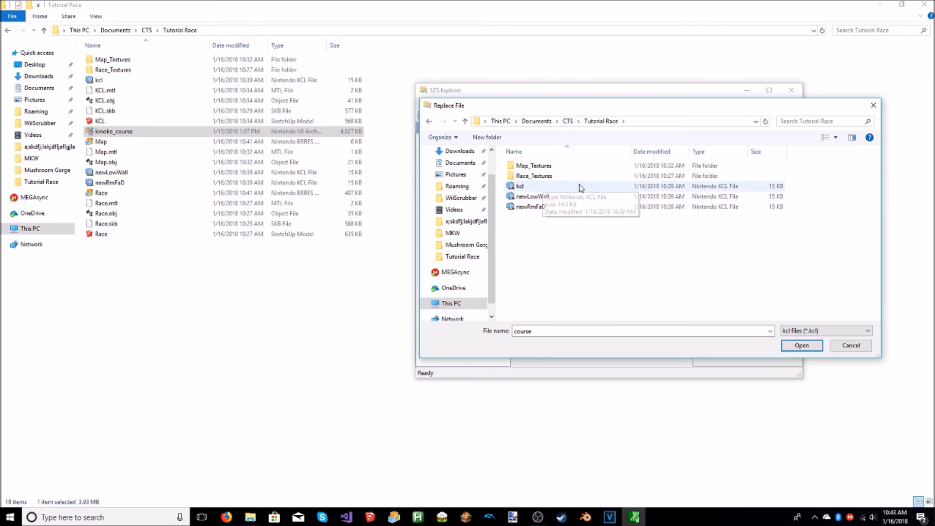
{"action": "left_click", "coordinate": [556, 197]}
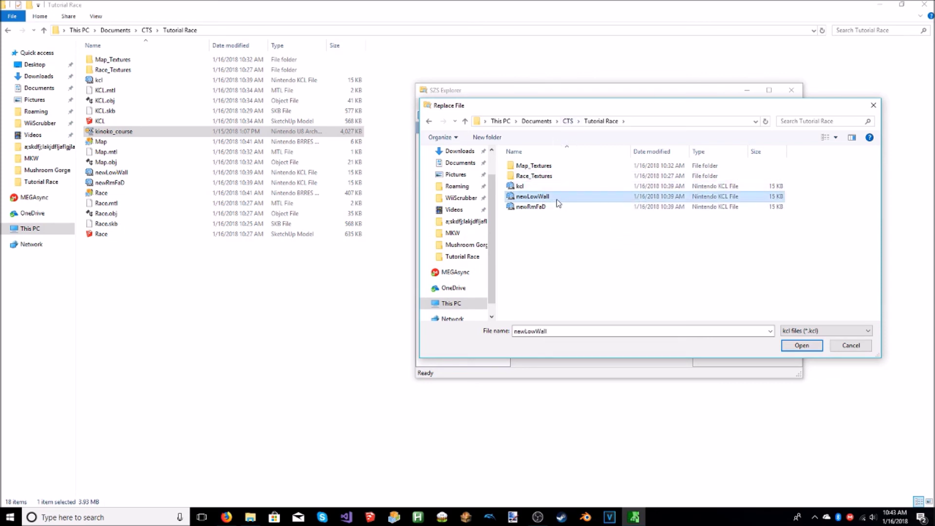
{"action": "left_click", "coordinate": [792, 349]}
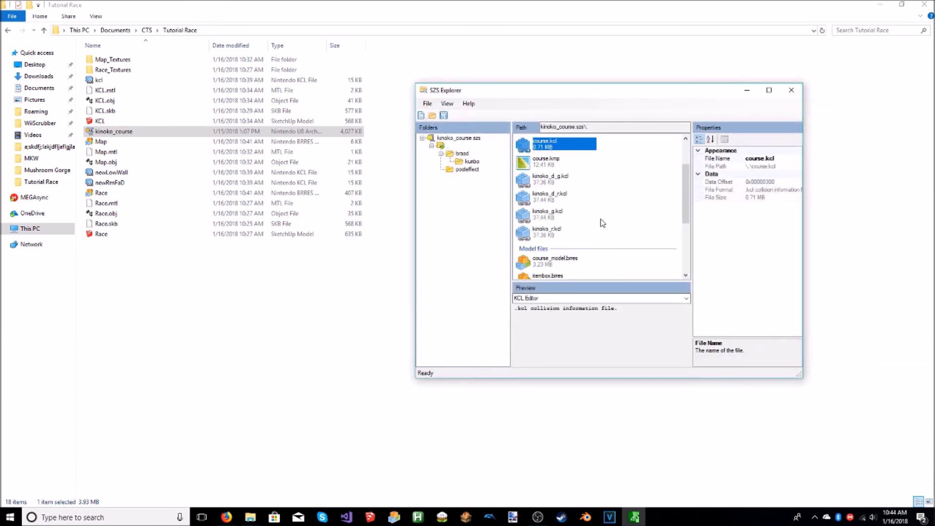
- Replace course_model.brres in the archive with the Race BRRES file from the Tutorial Race folder
{"action": "scroll", "coordinate": [602, 223], "scroll_direction": "down", "scroll_amount": 1}
{"action": "right_click", "coordinate": [548, 210]}
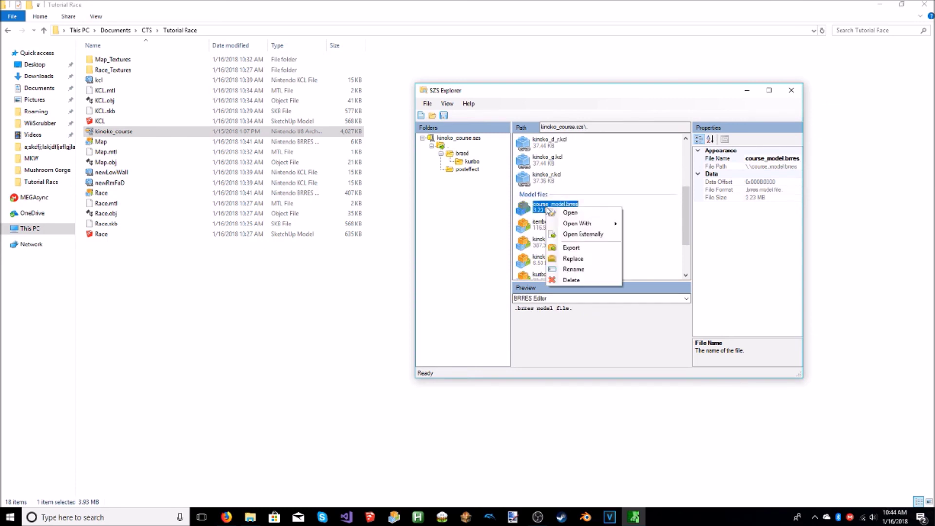
{"action": "left_click", "coordinate": [591, 258]}
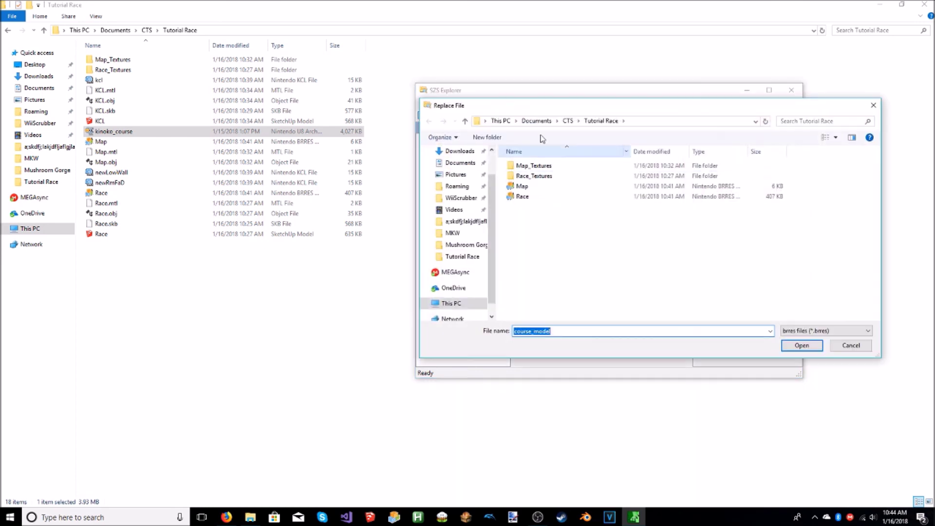
{"action": "double_click", "coordinate": [529, 196]}
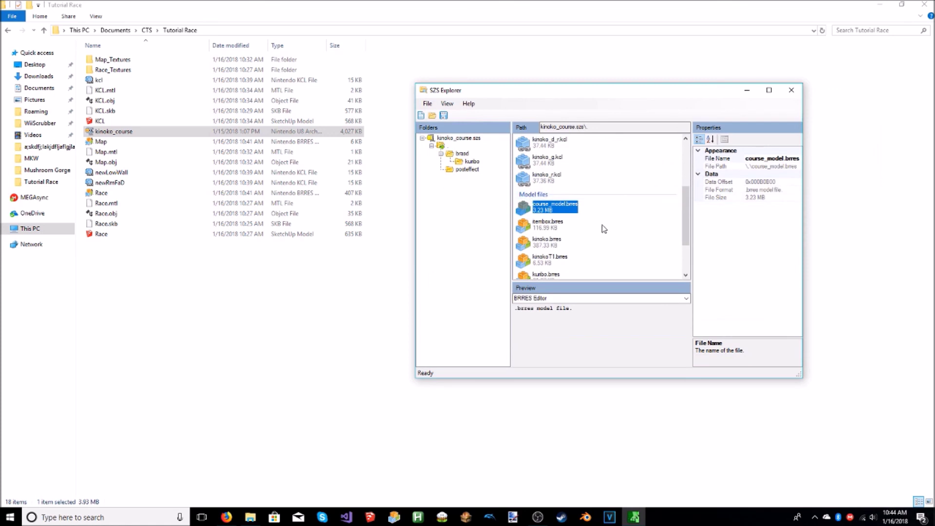
- Replace map_model.brres in the archive with the Map BRRES file from the Tutorial Race folder
{"action": "scroll", "coordinate": [602, 227], "scroll_direction": "down", "scroll_amount": 2}
{"action": "right_click", "coordinate": [550, 231]}
{"action": "left_click", "coordinate": [578, 283]}
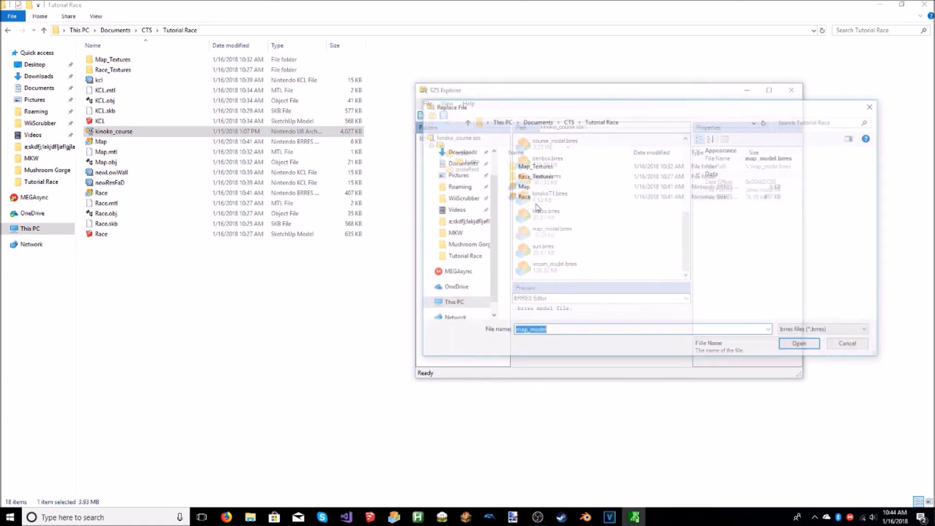
{"action": "double_click", "coordinate": [530, 188]}
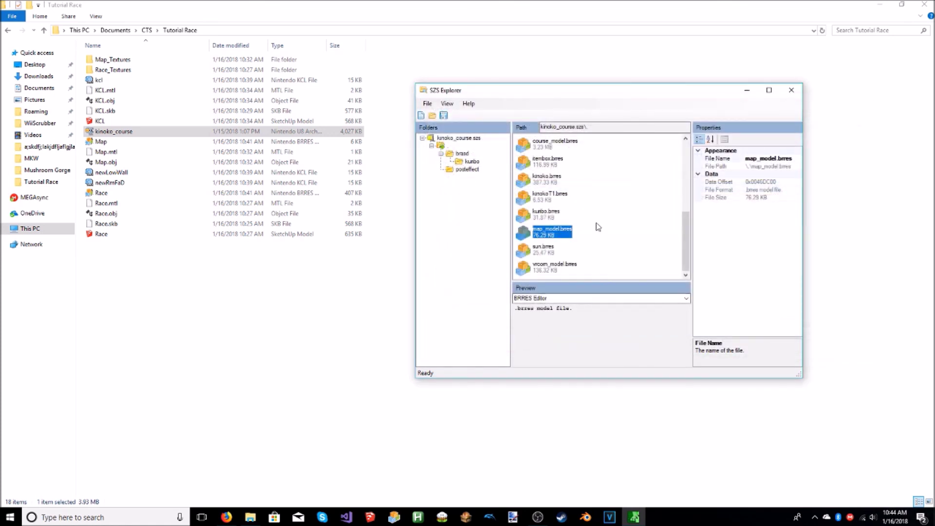
{"action": "scroll", "coordinate": [602, 224], "scroll_direction": "up", "scroll_amount": 3}
{"action": "scroll", "coordinate": [603, 219], "scroll_direction": "down", "scroll_amount": 2}
{"action": "right_click", "coordinate": [550, 233]}
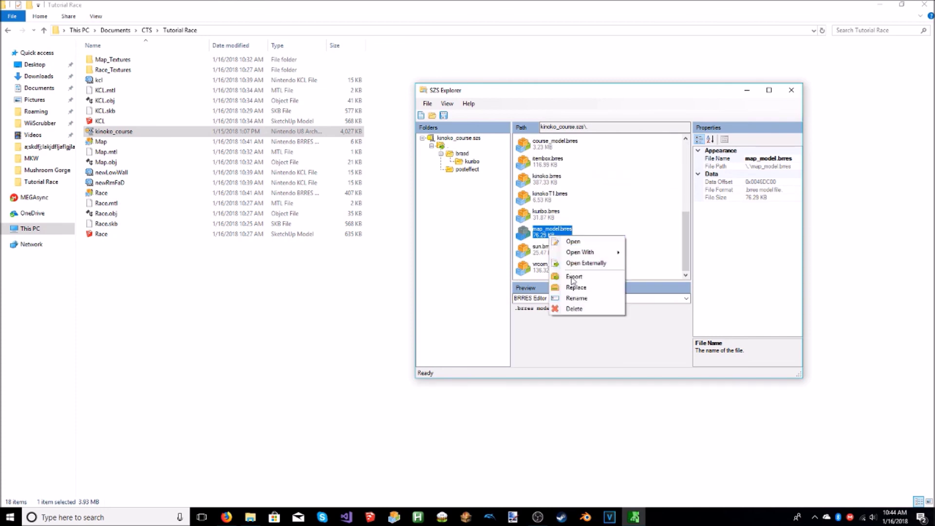
{"action": "left_click", "coordinate": [576, 284]}
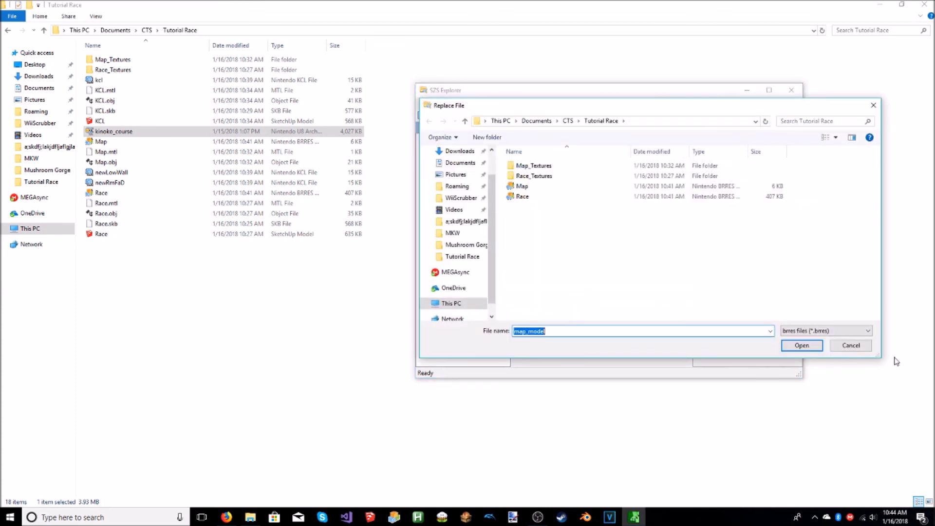
{"action": "left_click", "coordinate": [856, 345]}
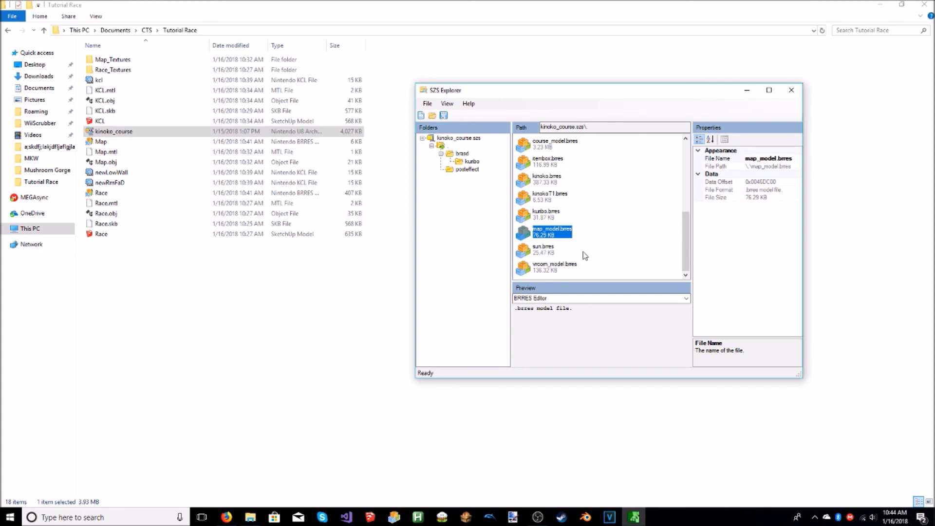
- Save the kinoko_course archive with the replaced collision, course model and map model files
{"action": "scroll", "coordinate": [624, 232], "scroll_direction": "up", "scroll_amount": 5}
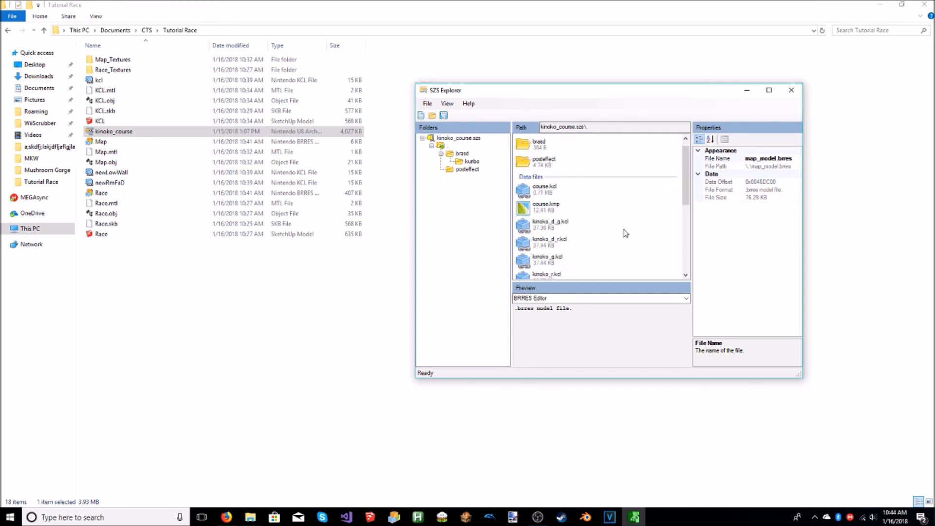
{"action": "left_click", "coordinate": [443, 116]}
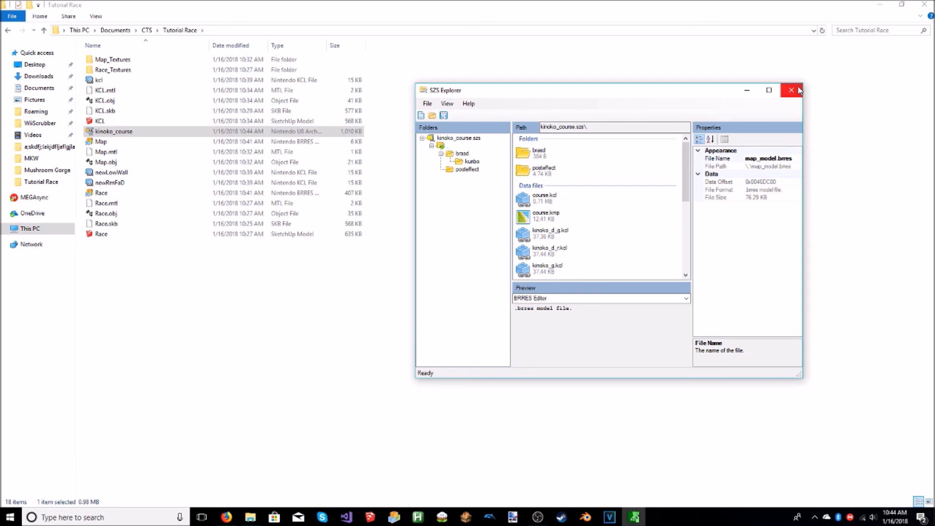